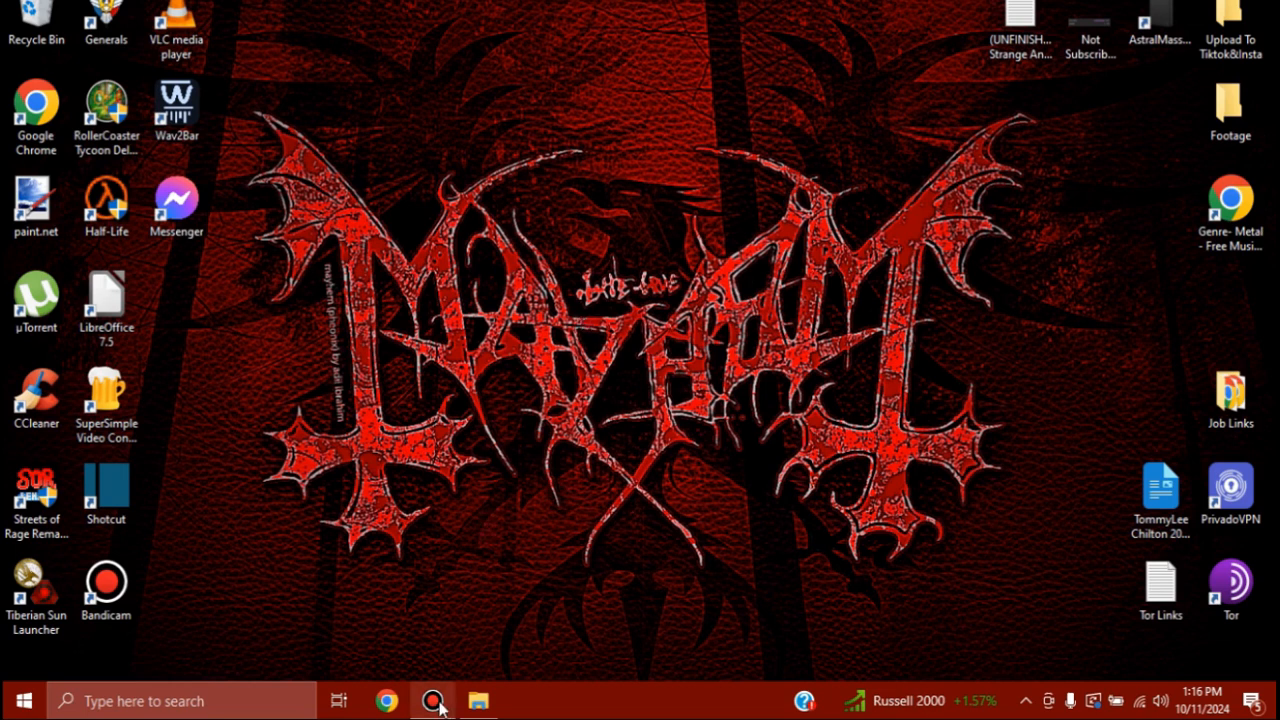
Open the How To Do Greenscreen folder within the Editing folder on the D: drive and locate the howtomakevideosintro clip
click(478, 700)
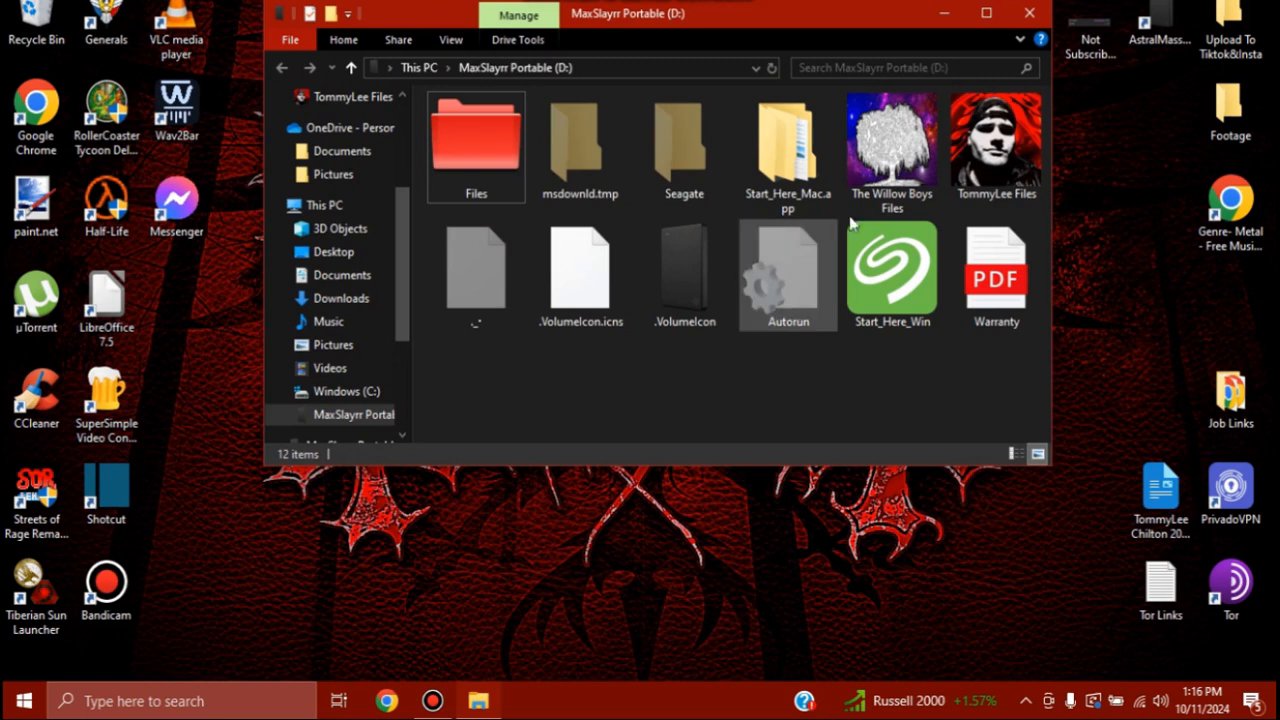
double_click(978, 152)
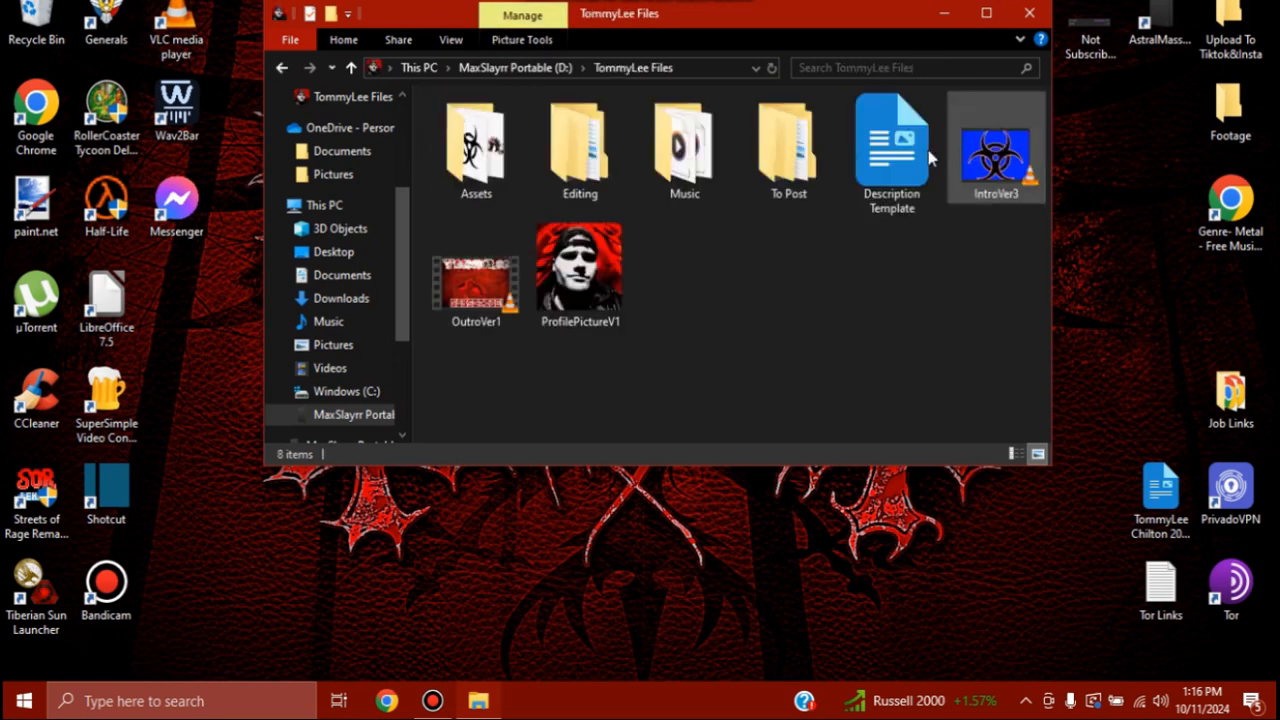
double_click(625, 163)
double_click(477, 150)
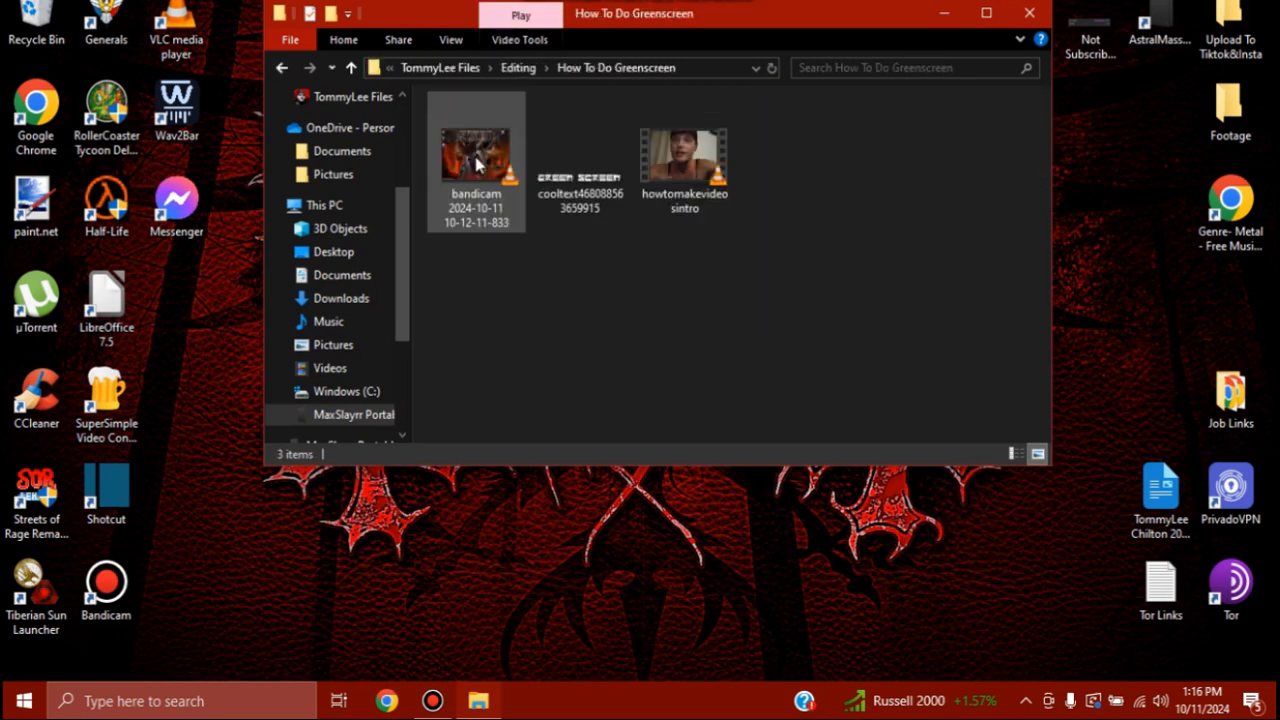
click(686, 165)
click(683, 270)
Launch Shotcut and load the howtomakevideosintro clip from the How To Do Greenscreen folder into the player
double_click(106, 495)
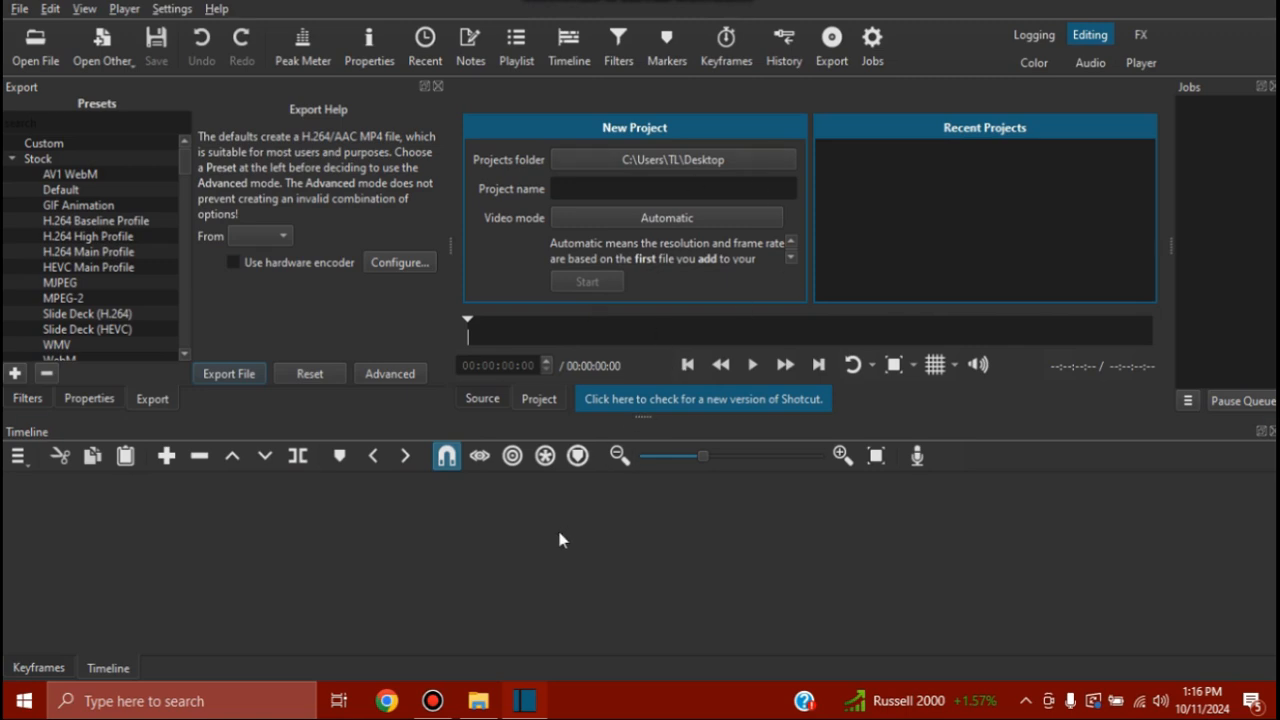
click(476, 702)
drag(772, 16, 770, 205)
drag(741, 316, 843, 155)
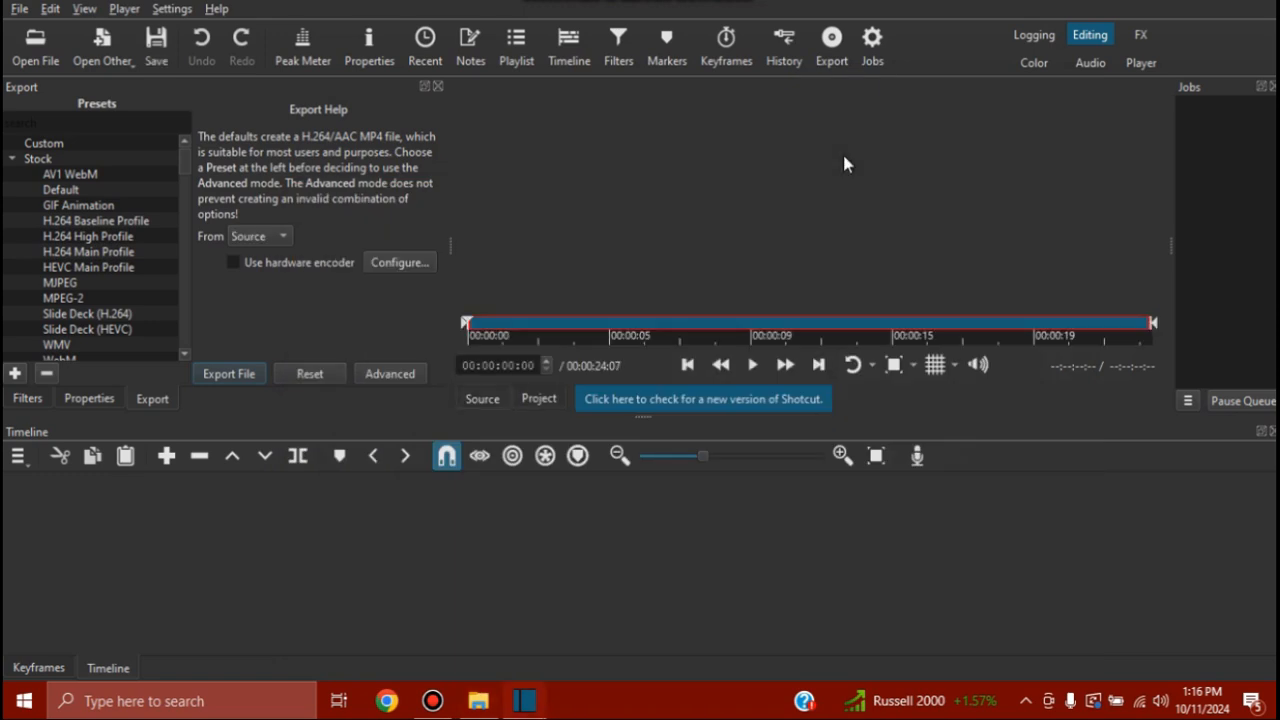
Place the howtomakevideosintro clip on the timeline as the base video track V1, starting at 00:00:00
click(752, 365)
drag(759, 222, 478, 512)
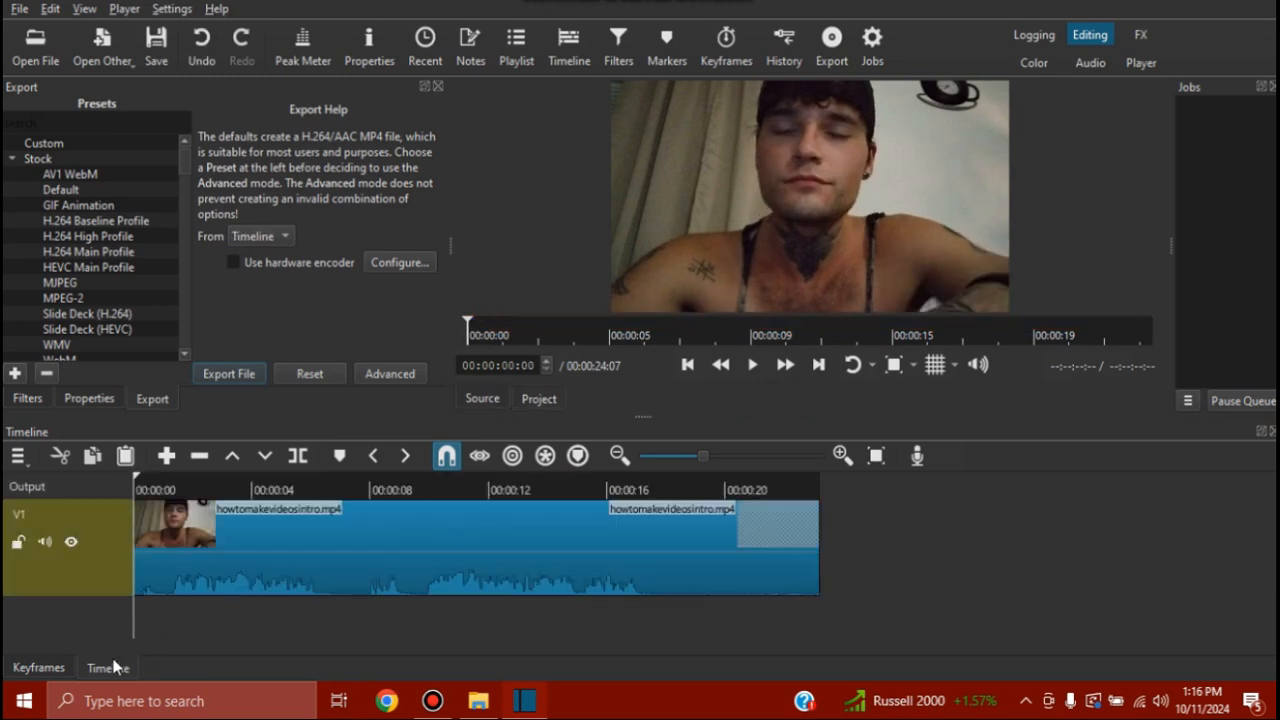
click(55, 667)
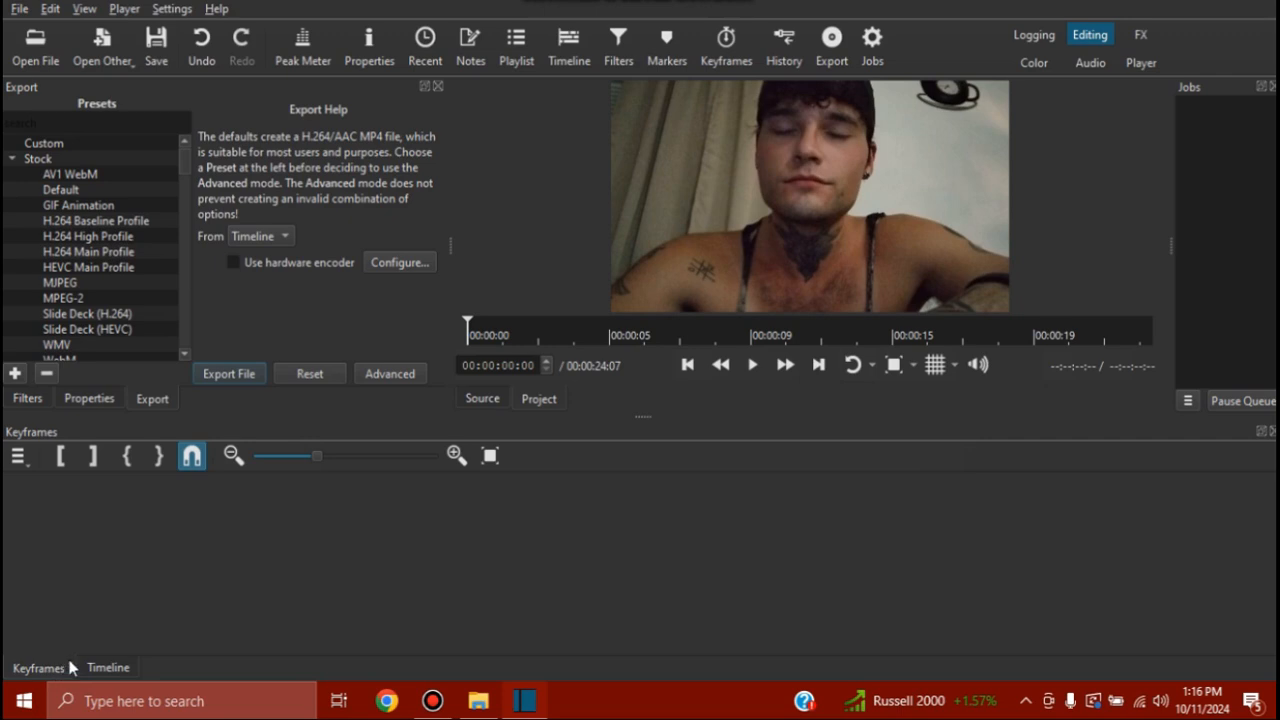
click(108, 668)
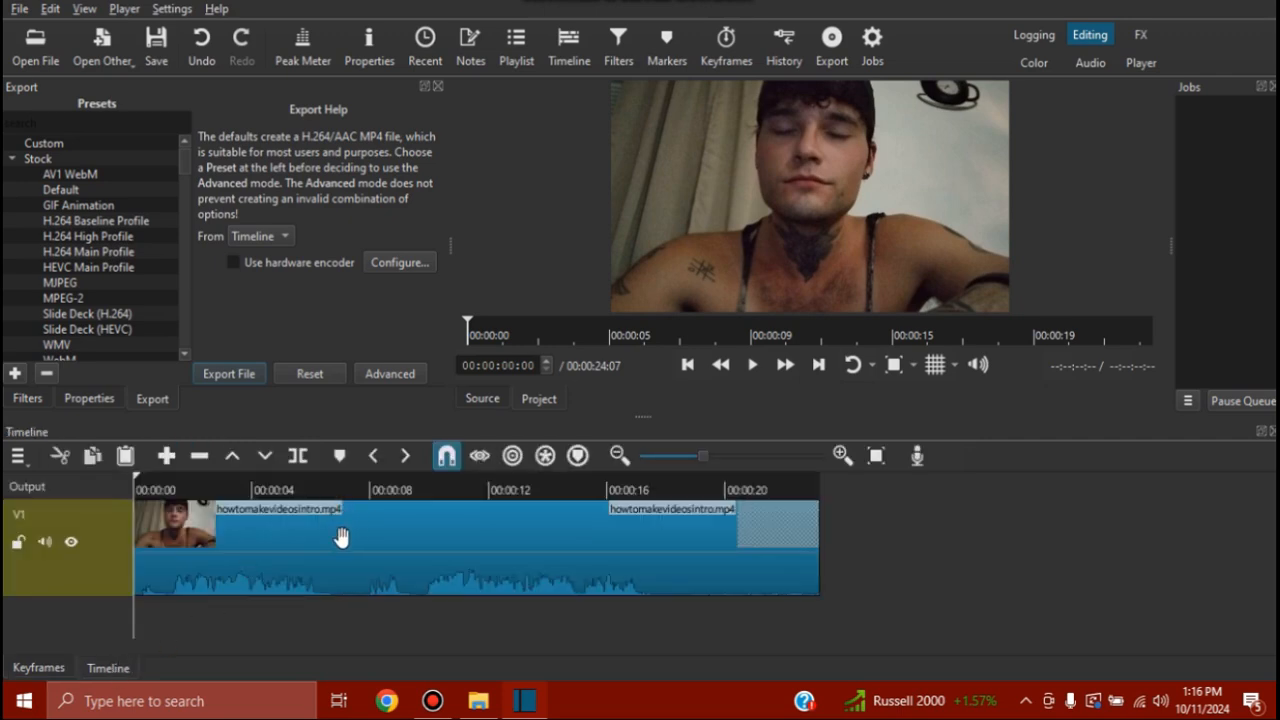
Open the Green Screen Effects folder inside Assets in the file browser, keeping the video preview uncovered
click(478, 700)
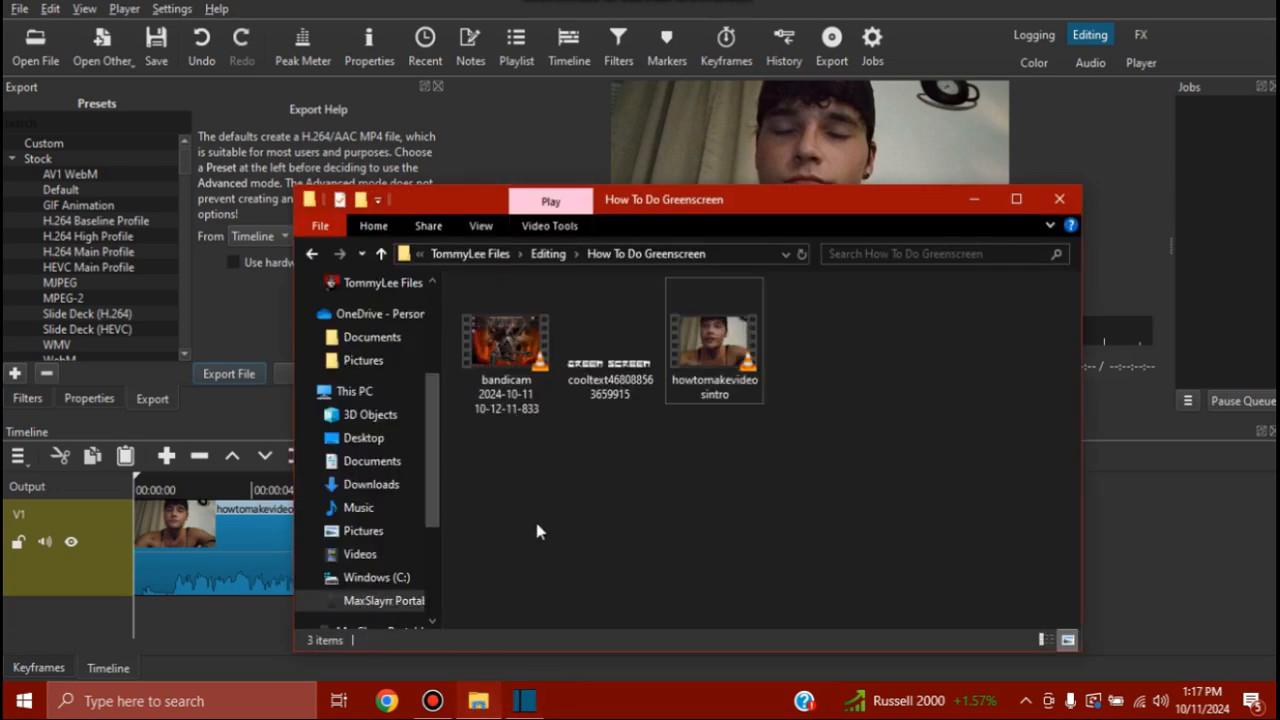
click(470, 254)
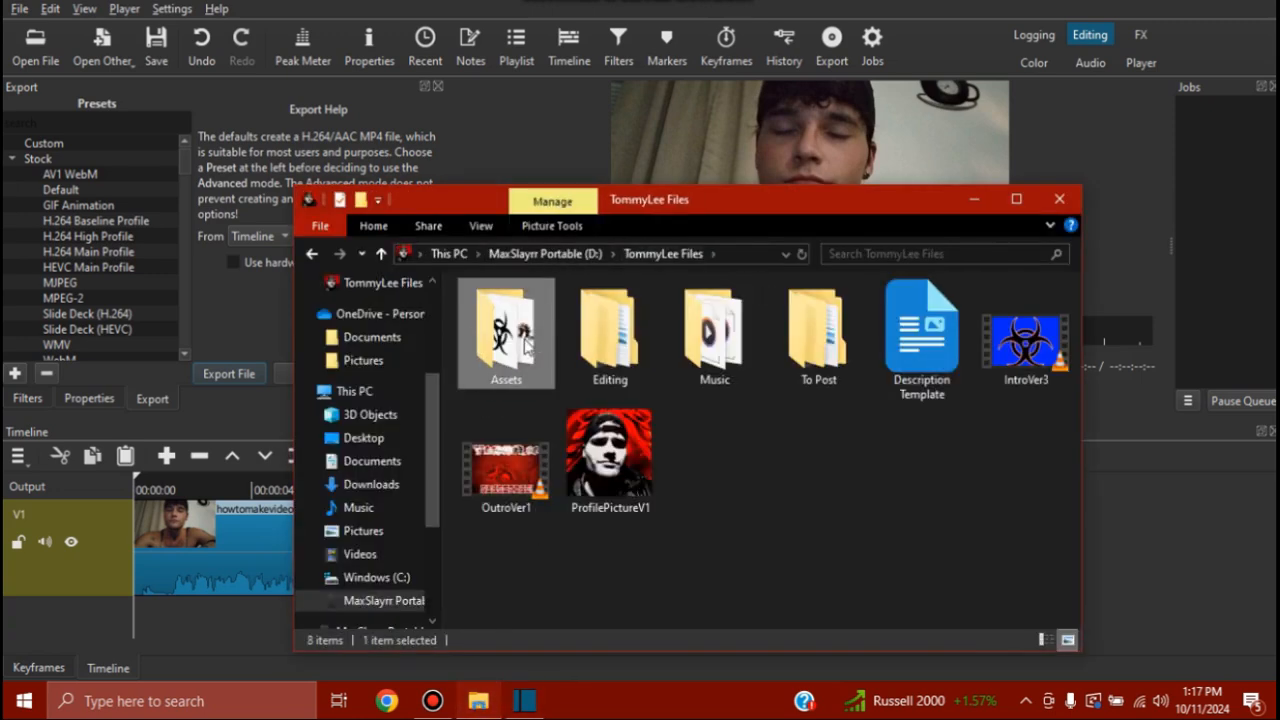
double_click(545, 345)
double_click(548, 350)
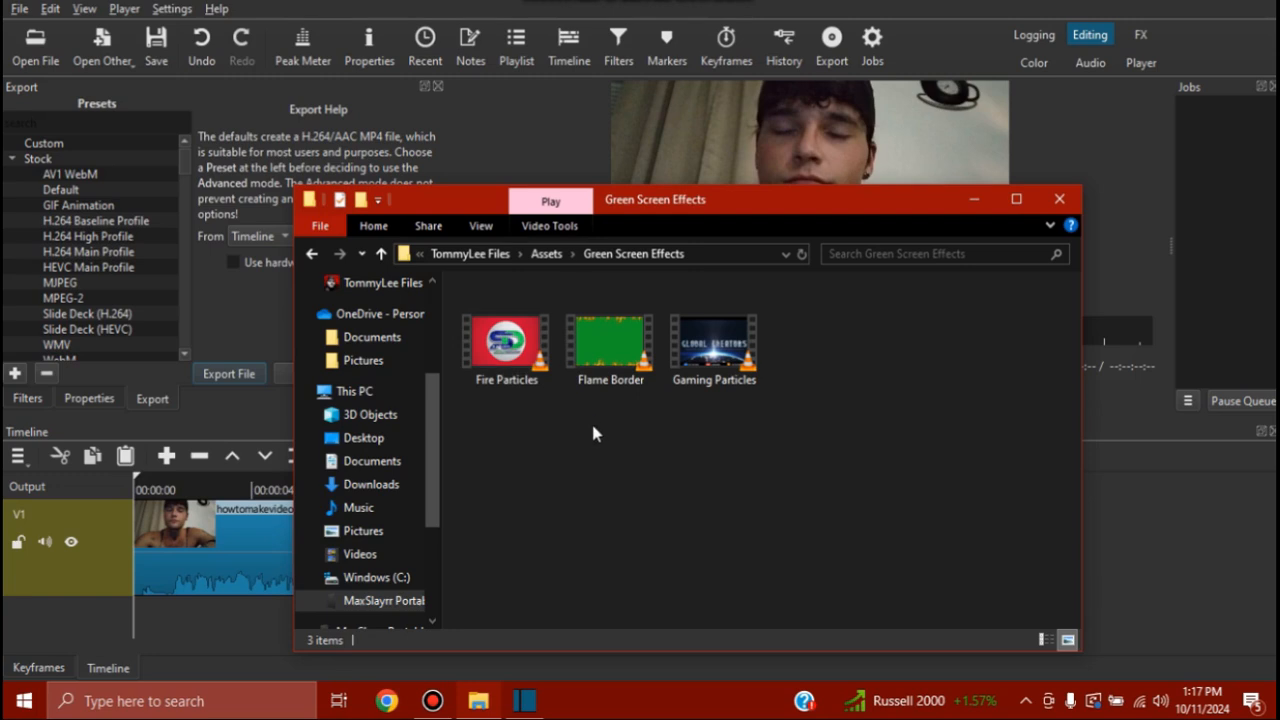
drag(640, 205, 651, 368)
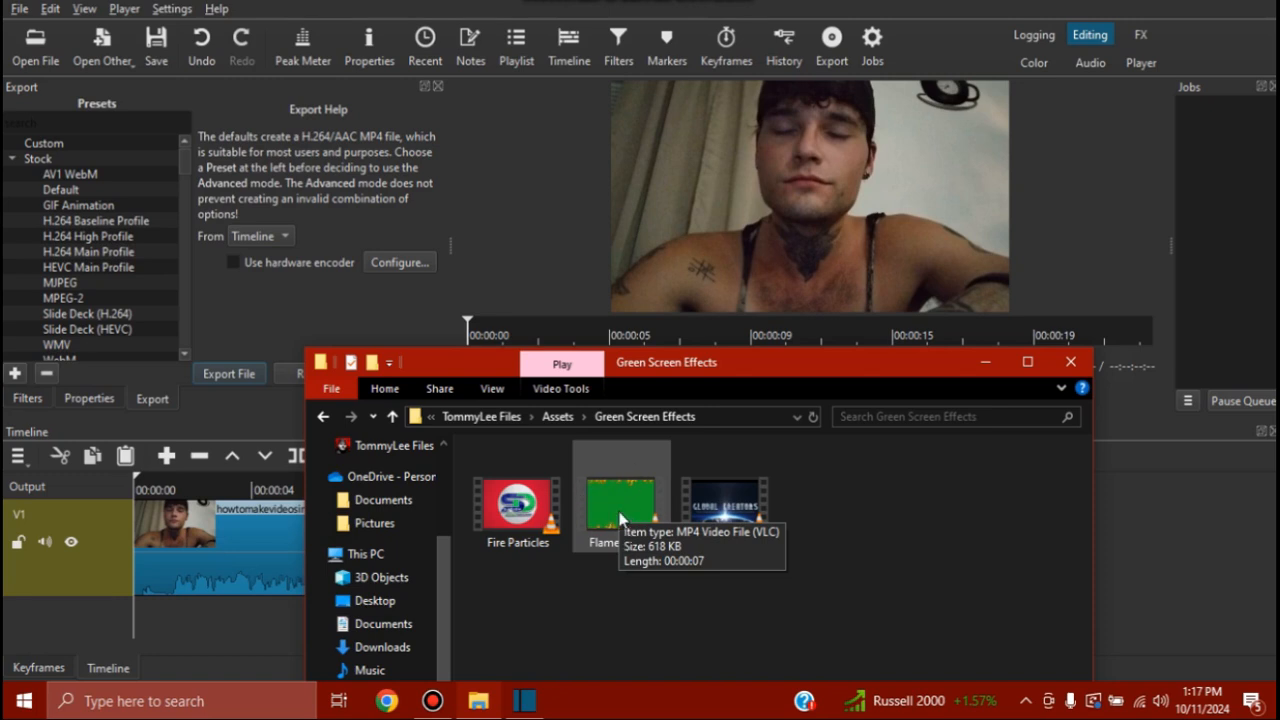
Load the Flame Border green screen clip into the player and preview it briefly
drag(616, 514, 705, 259)
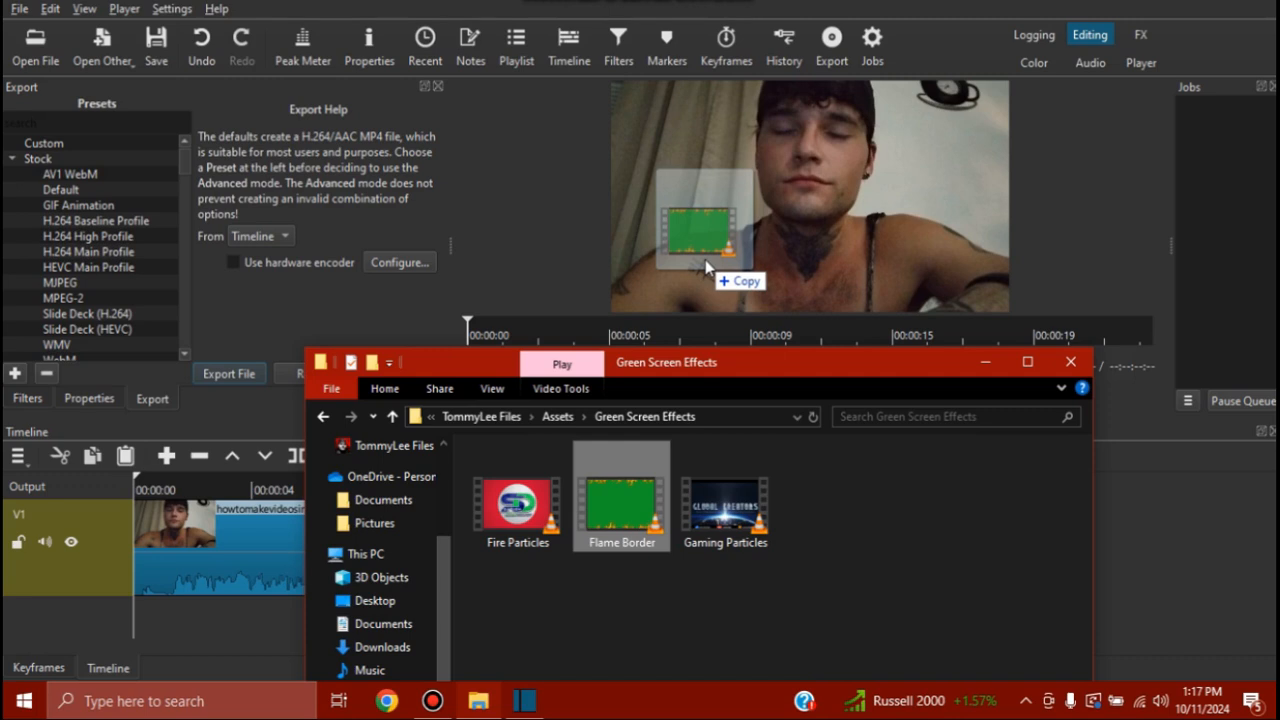
drag(705, 259, 705, 259)
click(753, 364)
click(753, 364)
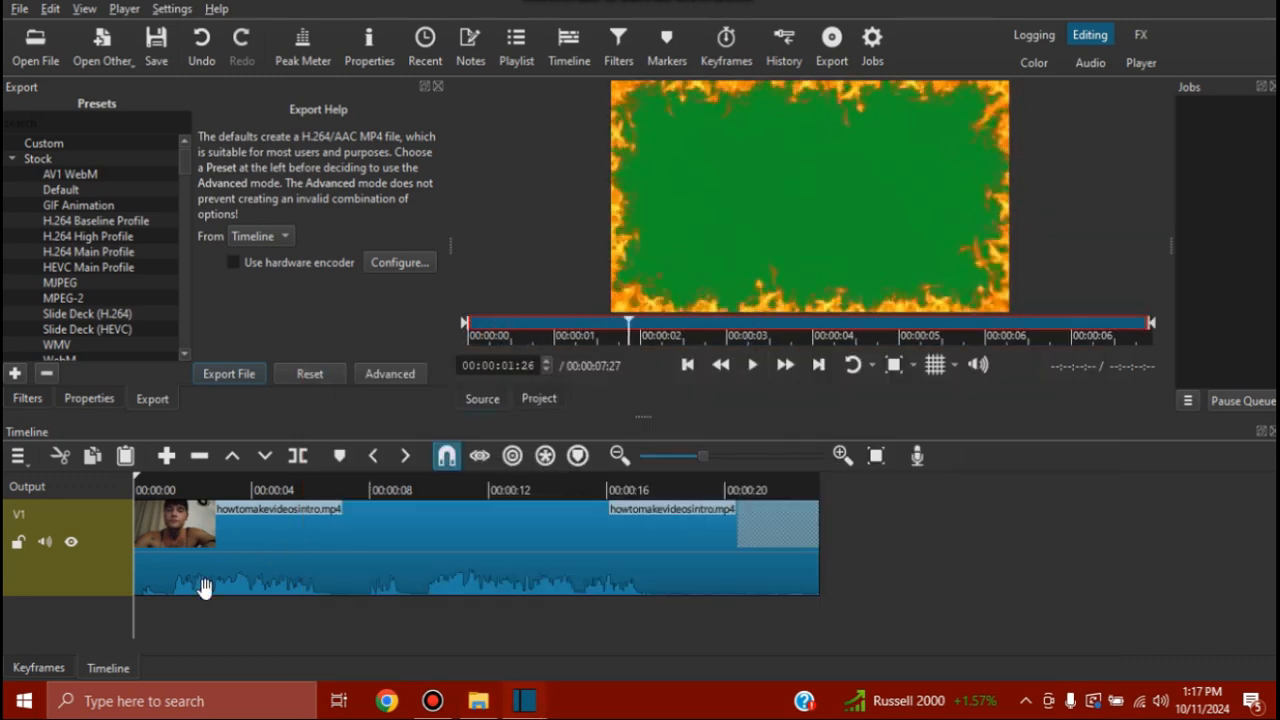
Add a second video track above the intro clip and place the Flame Border clip at its start
right_click(105, 612)
mouse_move(205, 492)
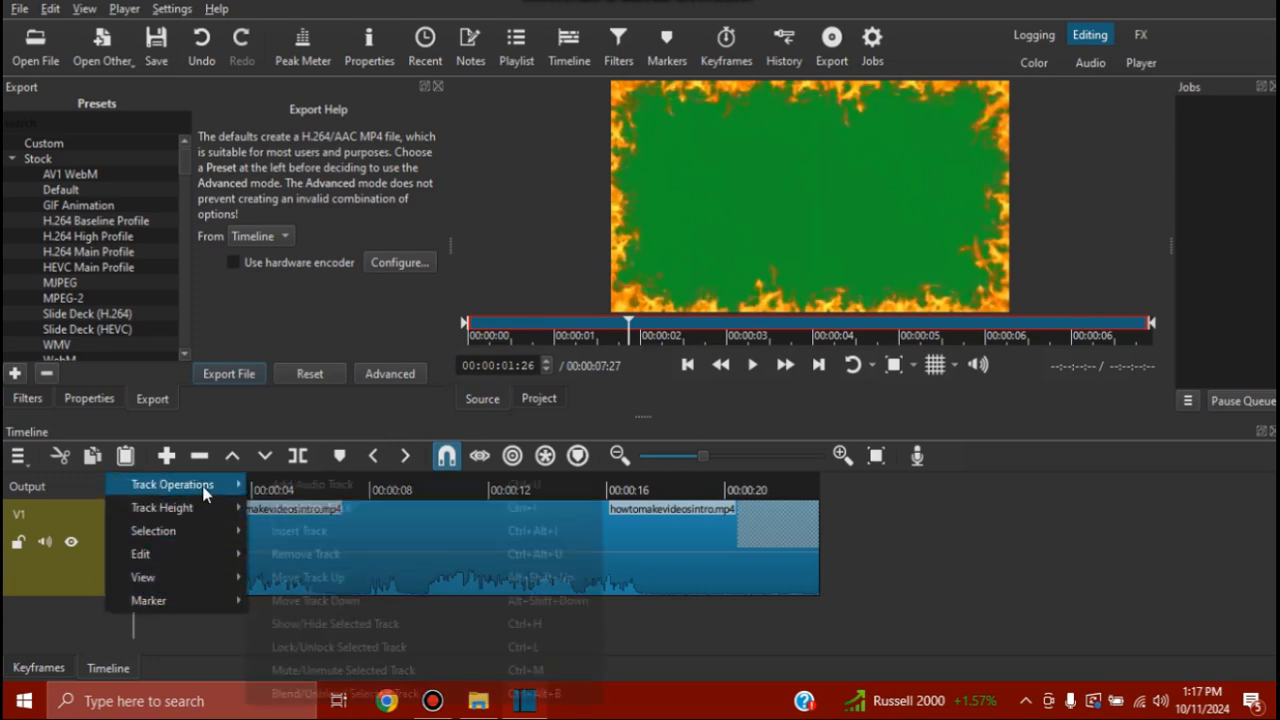
click(289, 508)
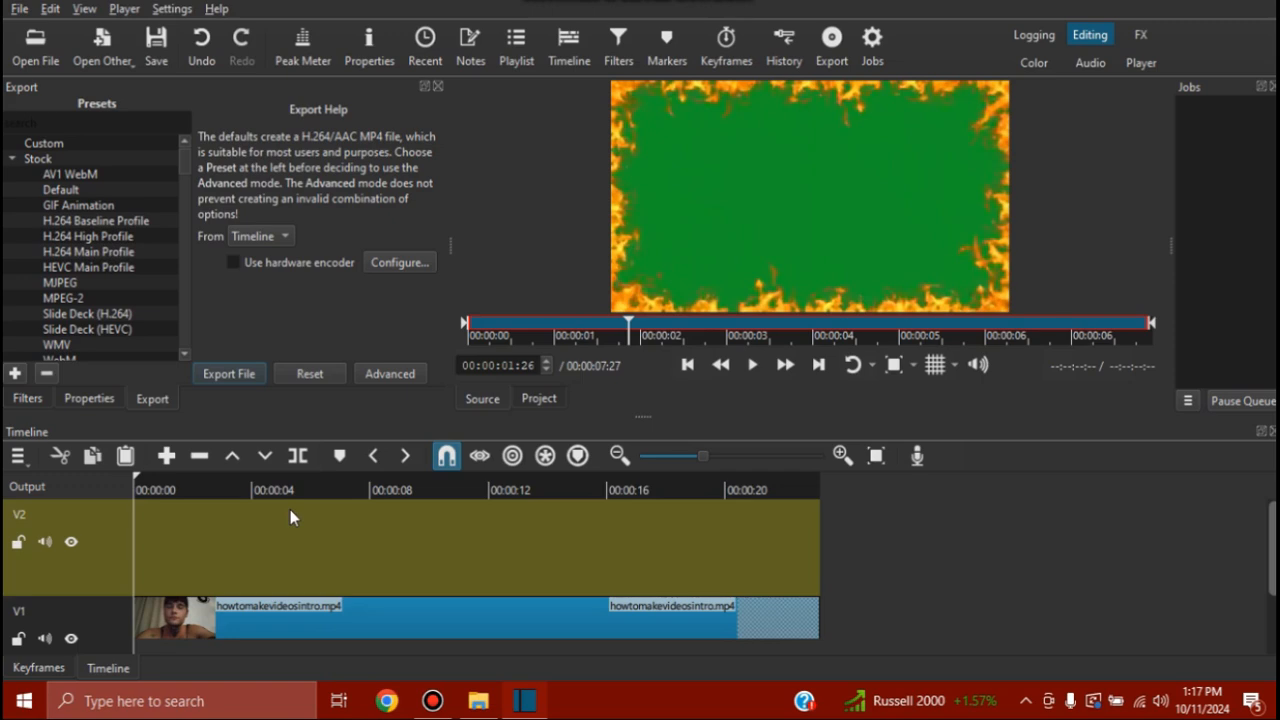
drag(770, 230, 139, 543)
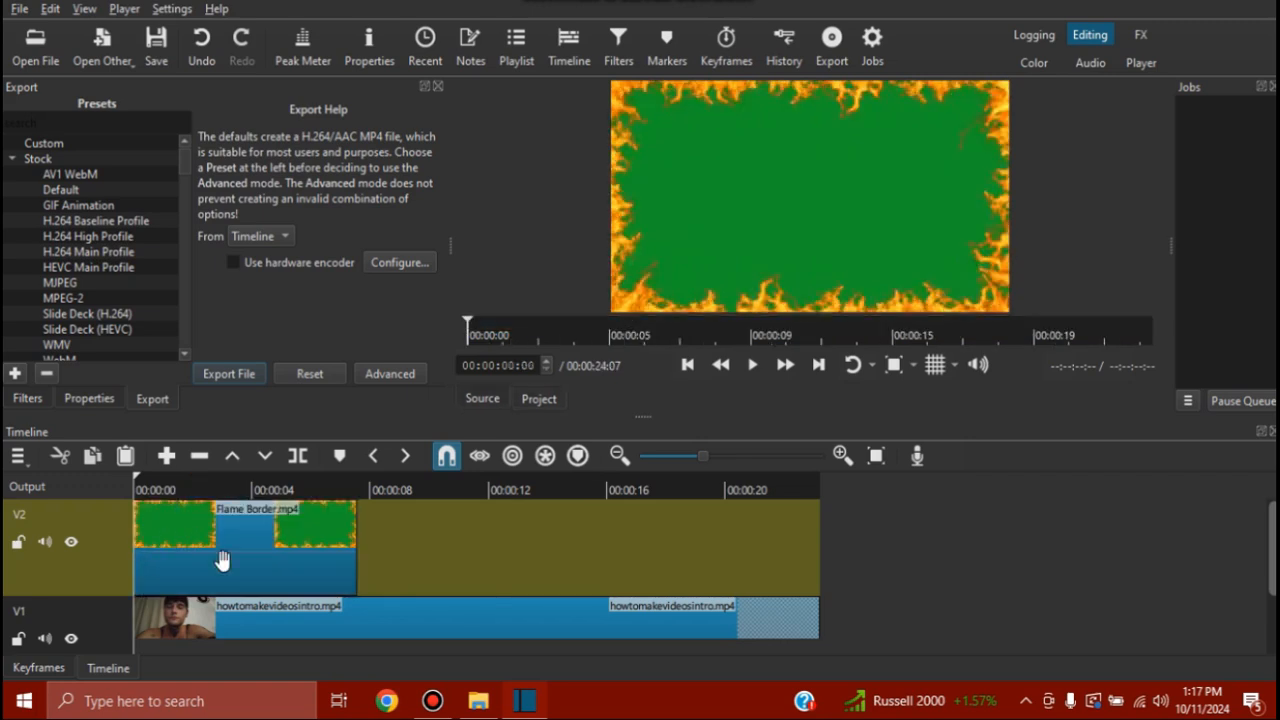
mouse_move(1272, 545)
mouse_down()
mouse_move(1272, 592)
mouse_move(1272, 545)
mouse_up()
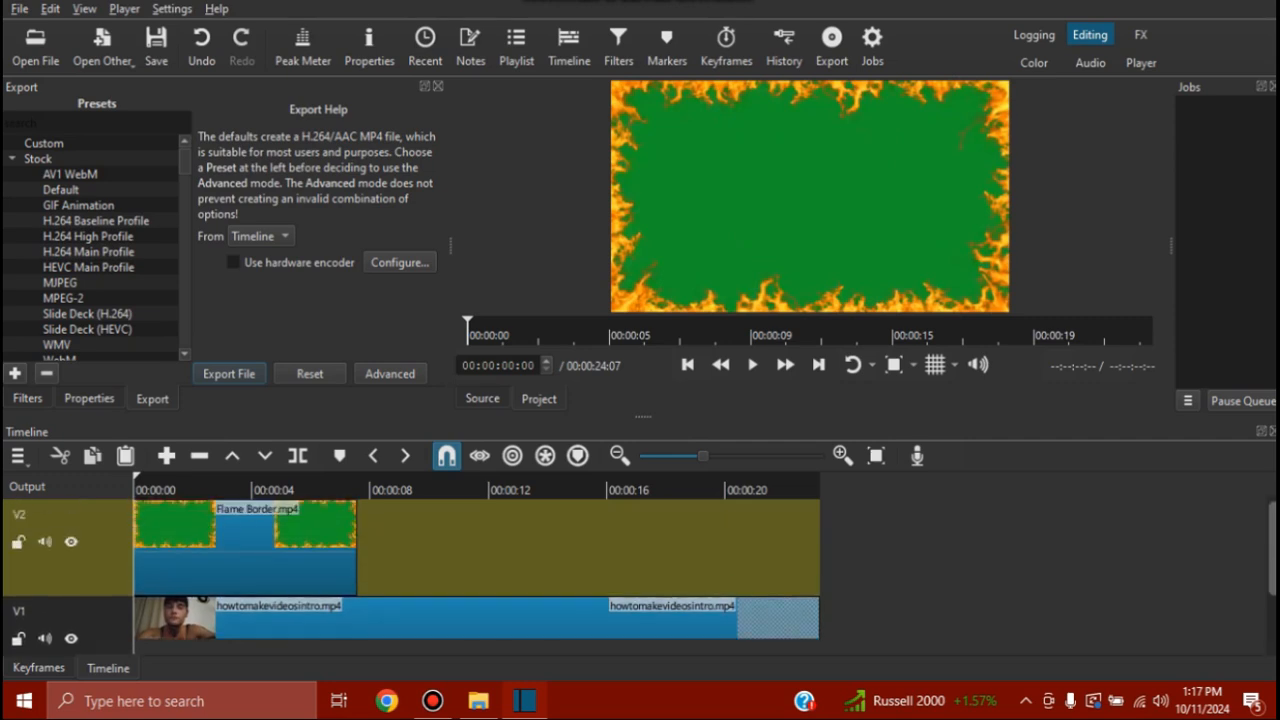
Apply the Chroma Key: Simple filter to the Flame Border clip on track V2
click(205, 524)
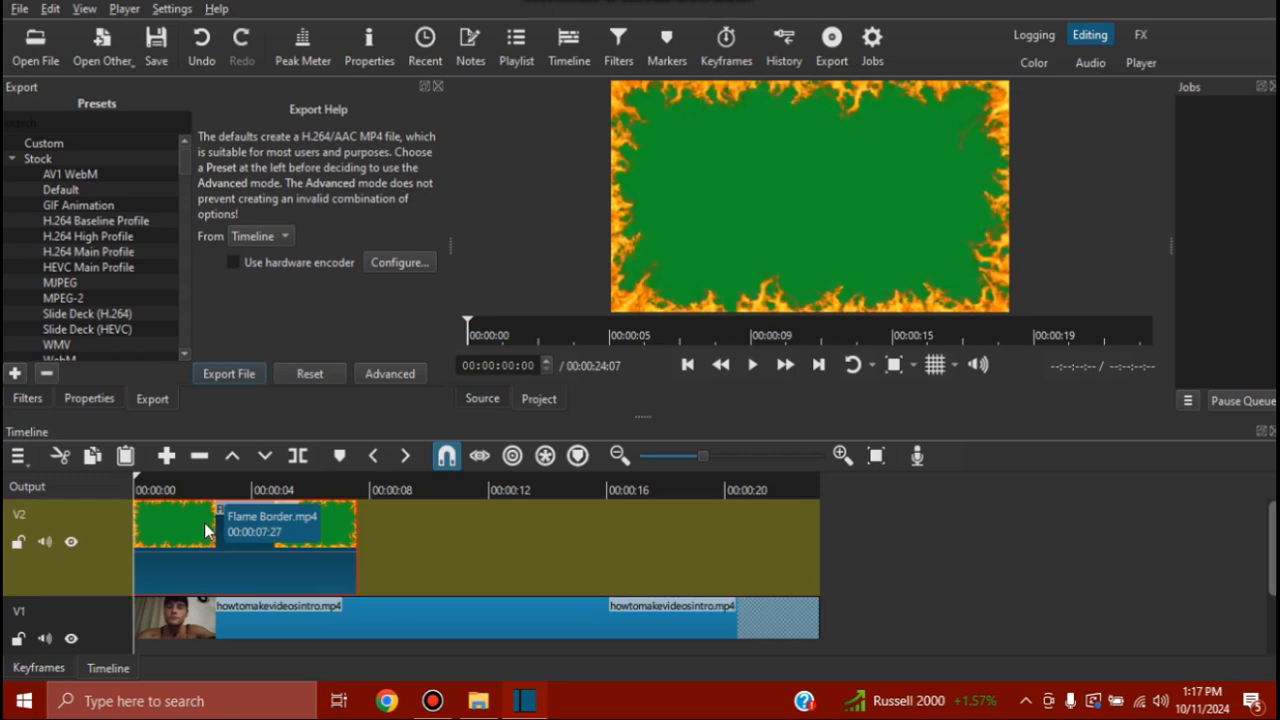
click(28, 399)
click(22, 280)
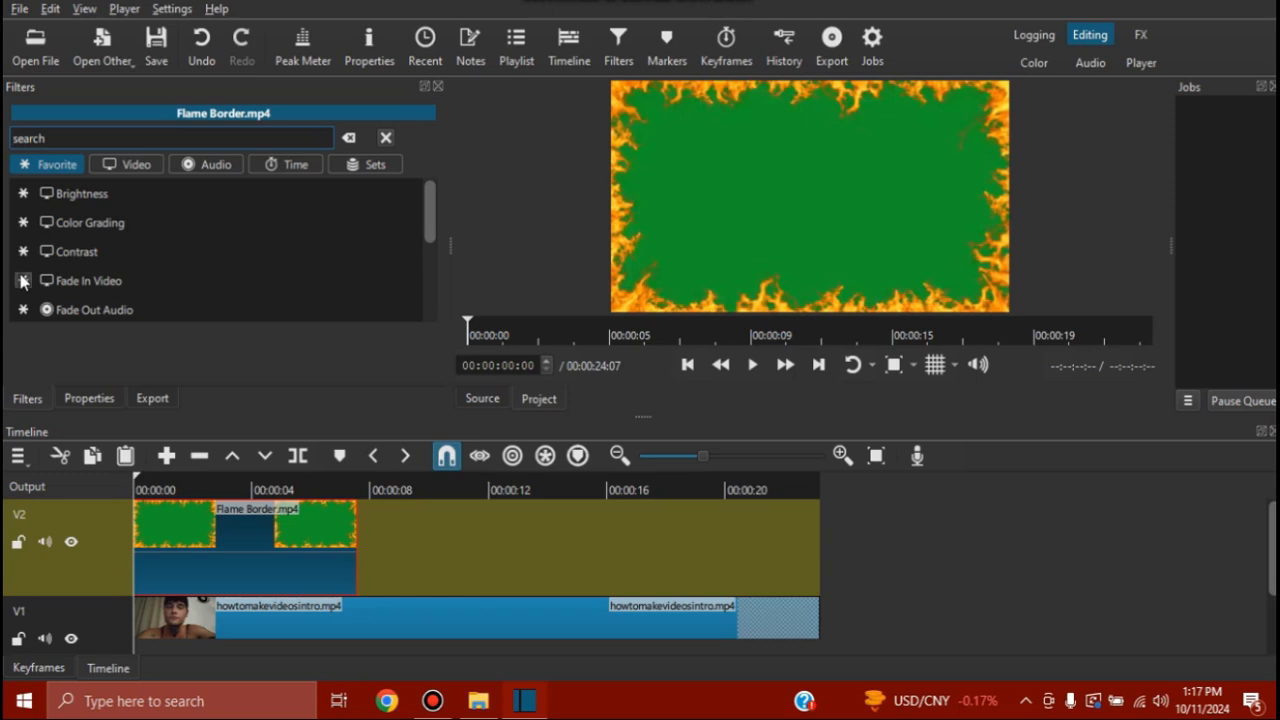
text(key)
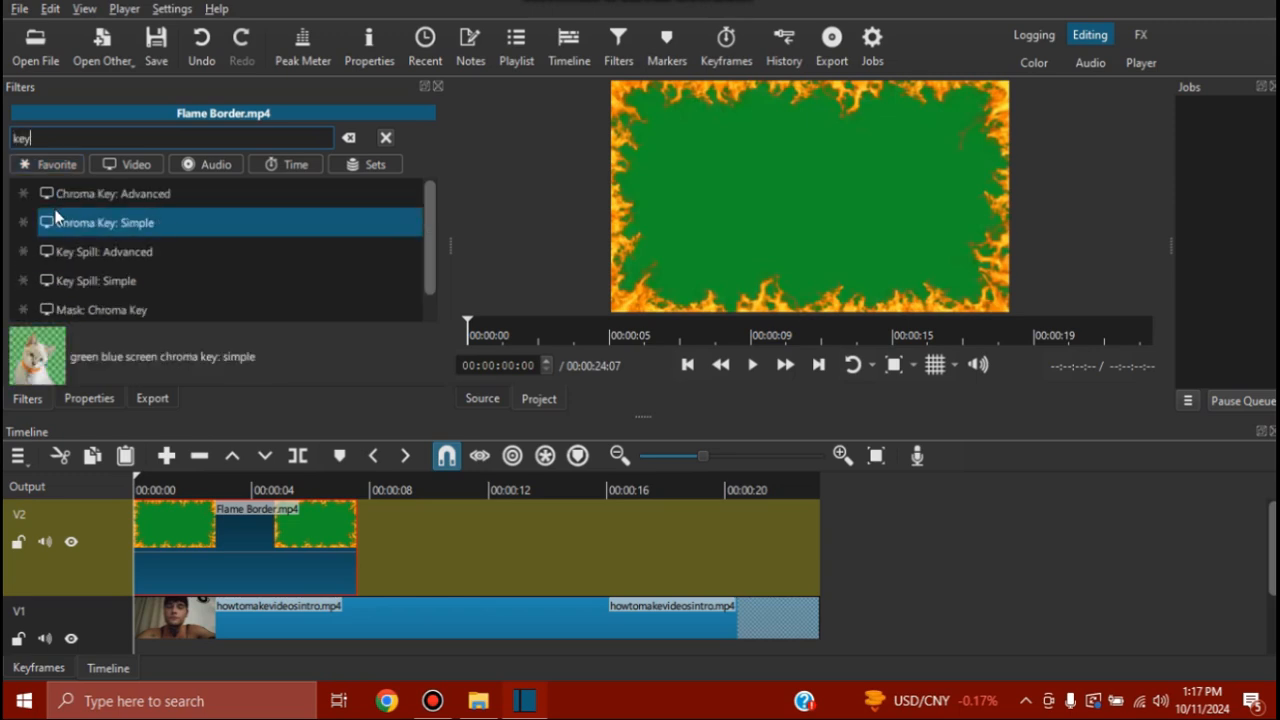
click(179, 223)
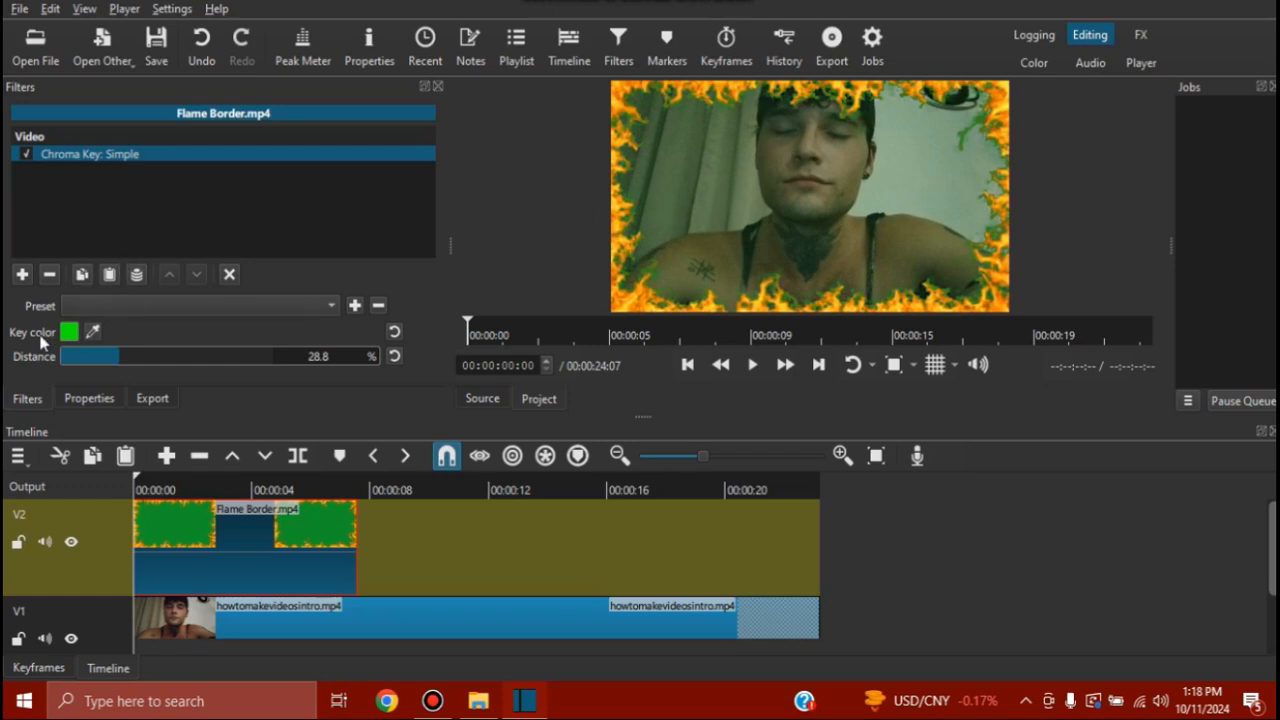
Sample the flame clip's green background as the key color and set the chroma key distance to 52.2%
click(93, 332)
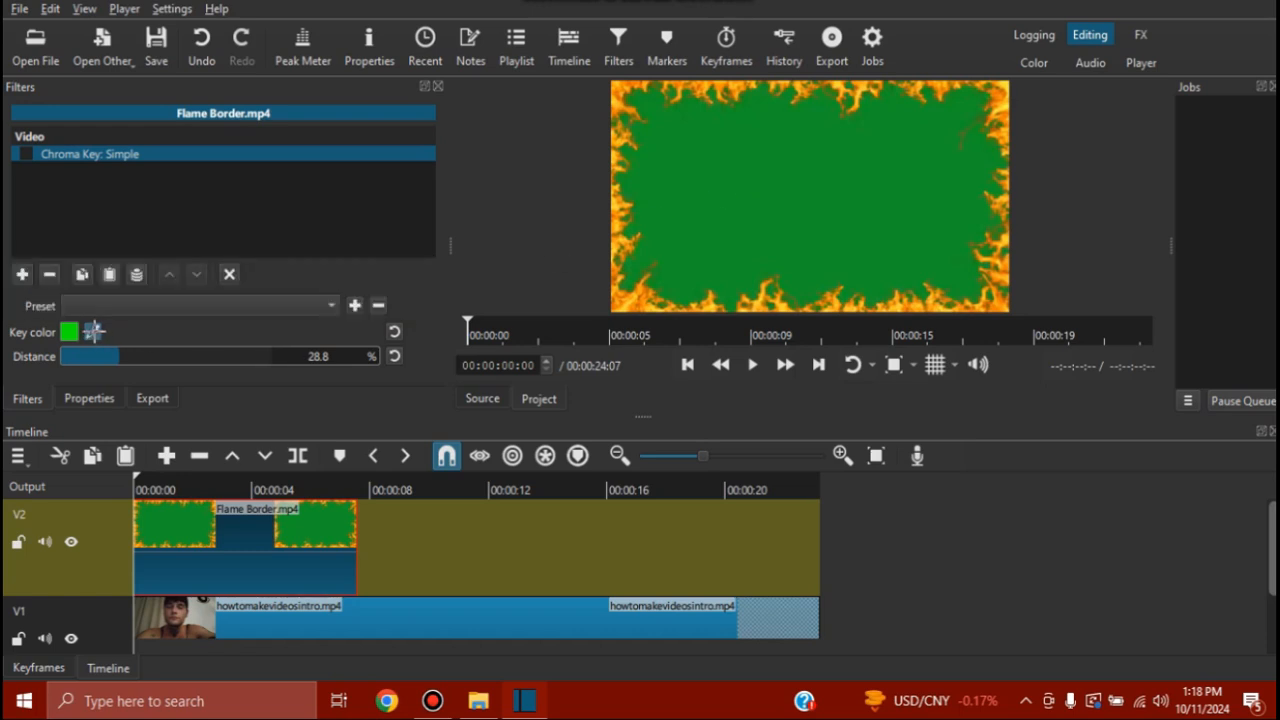
click(739, 206)
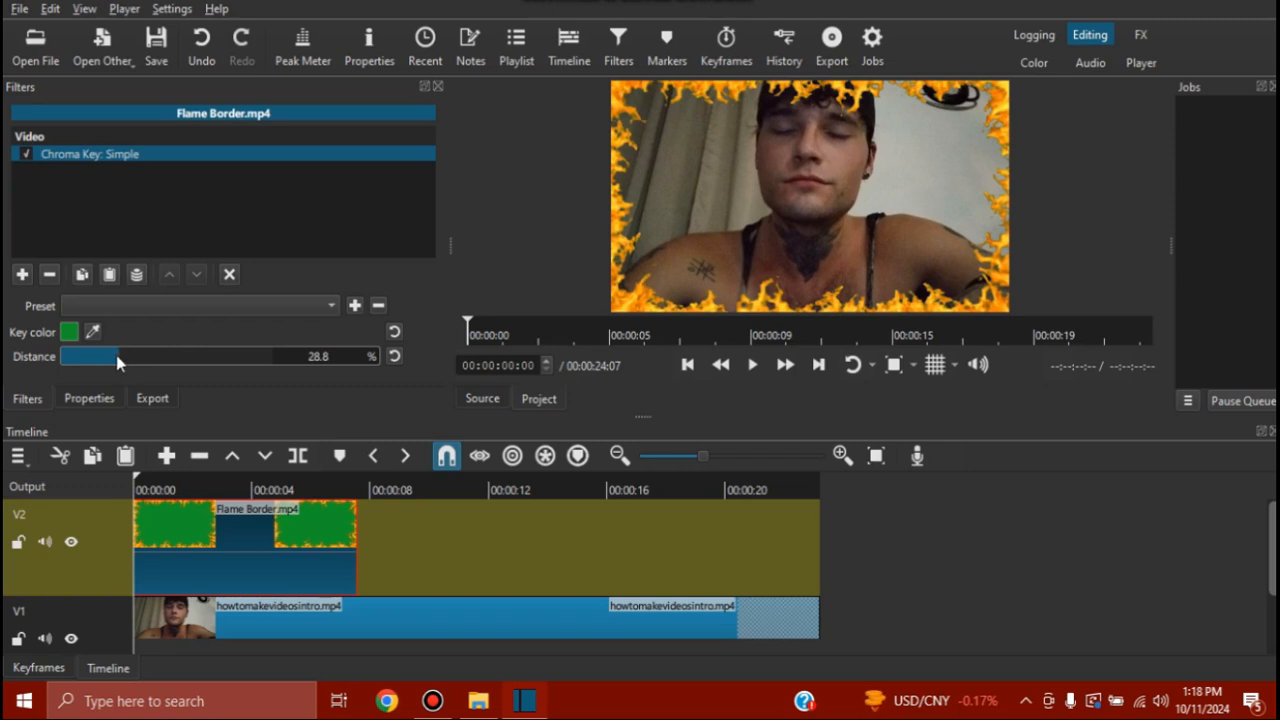
drag(120, 352, 172, 357)
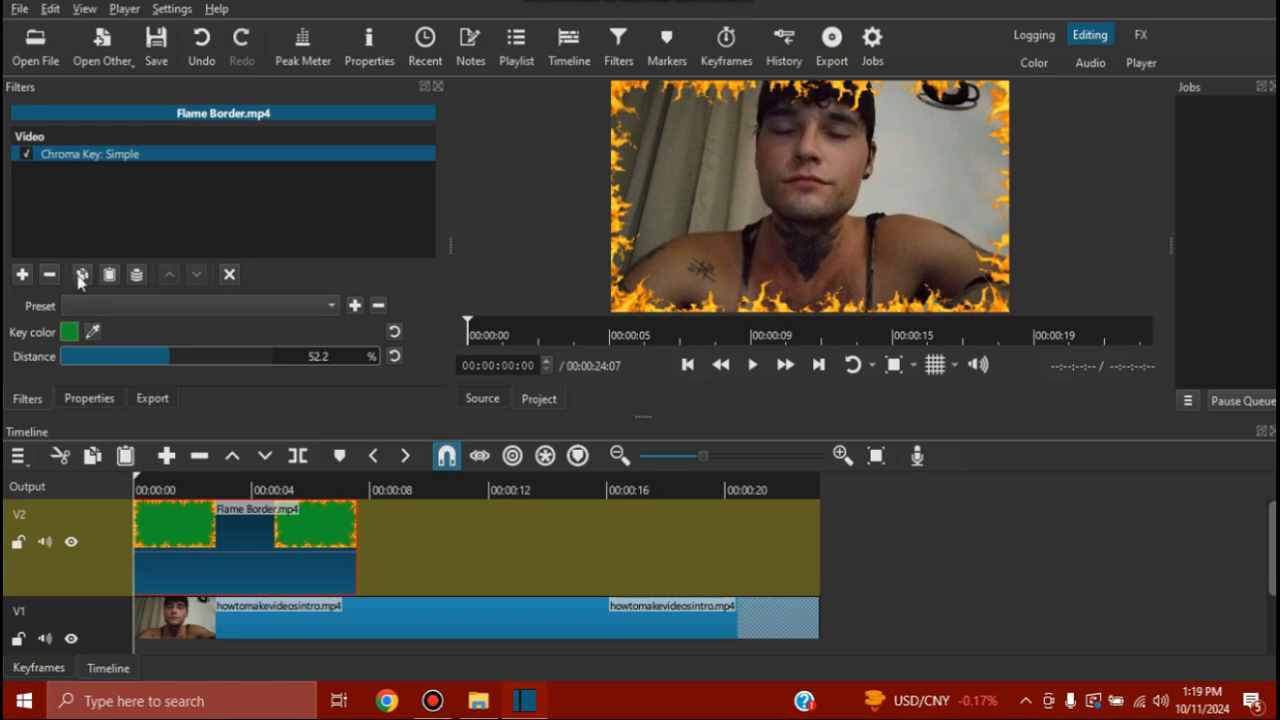
Add a Contrast filter to the Flame Border clip with its level at 62.6%
click(22, 275)
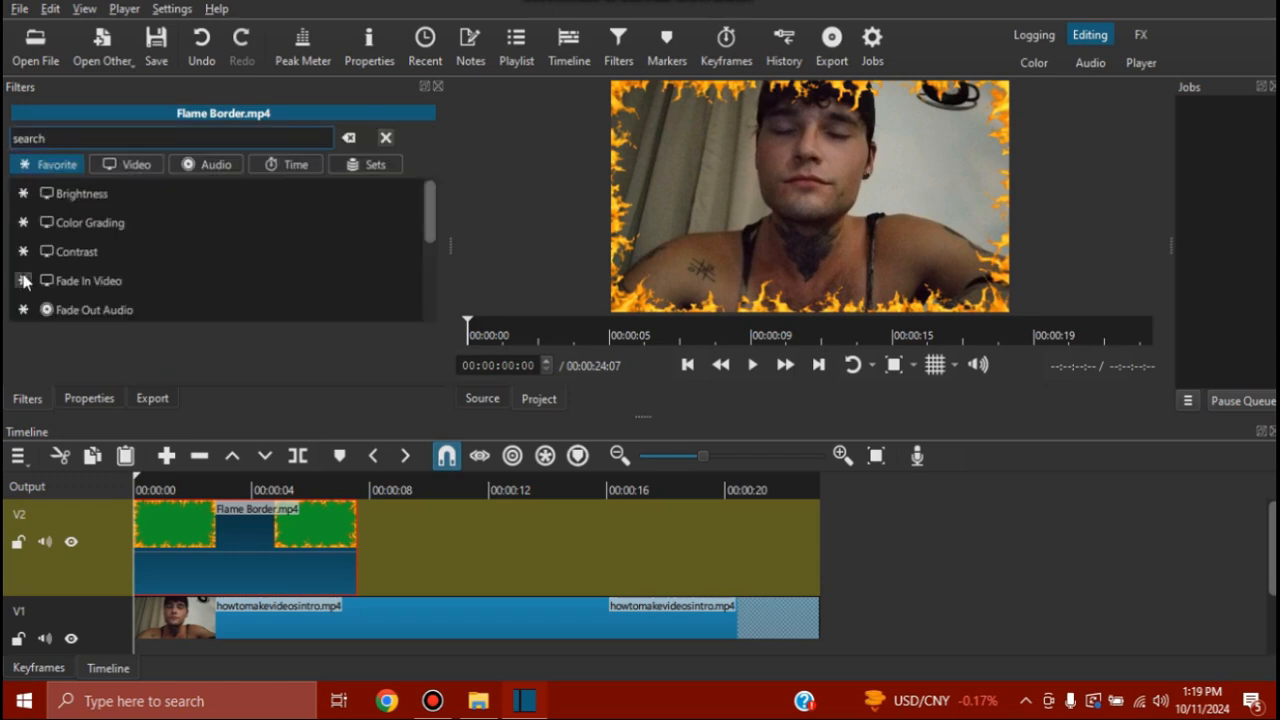
click(80, 251)
drag(143, 338, 175, 338)
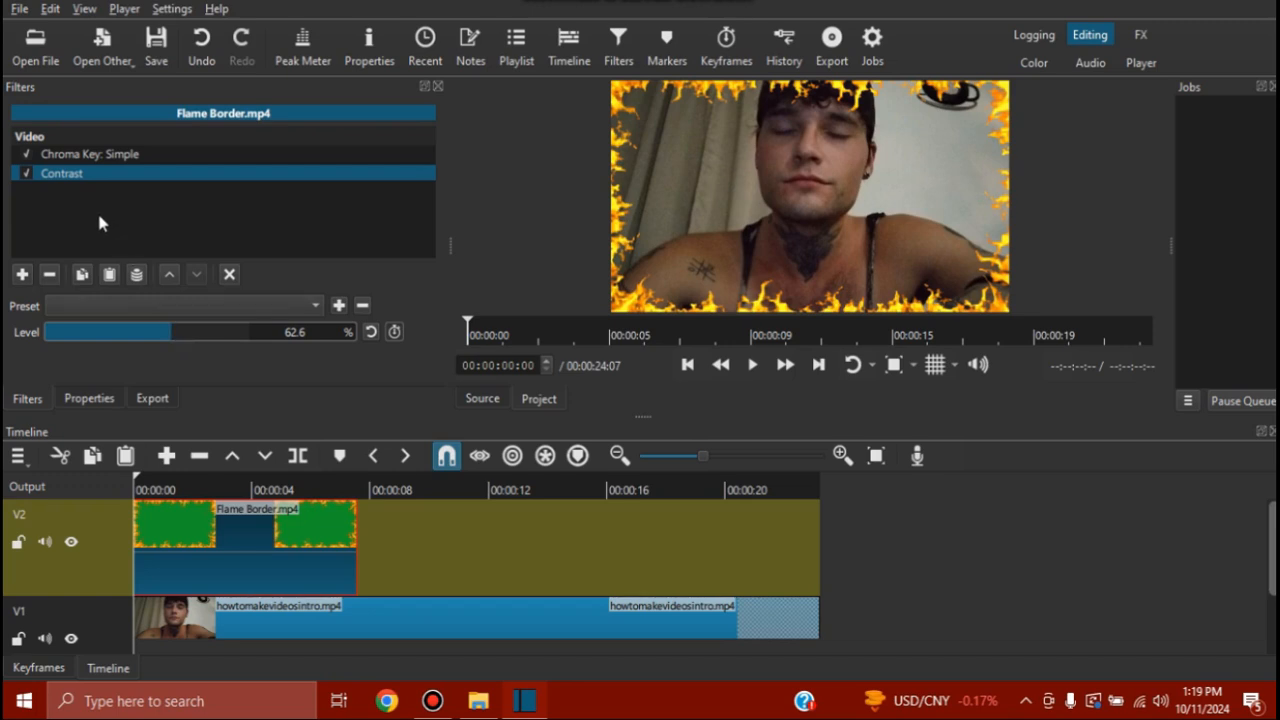
Find filters matching "saturation" and add Hue/Lightness/Saturation to the Flame Border clip
click(24, 274)
scroll(78, 269, down, 2)
text(s)
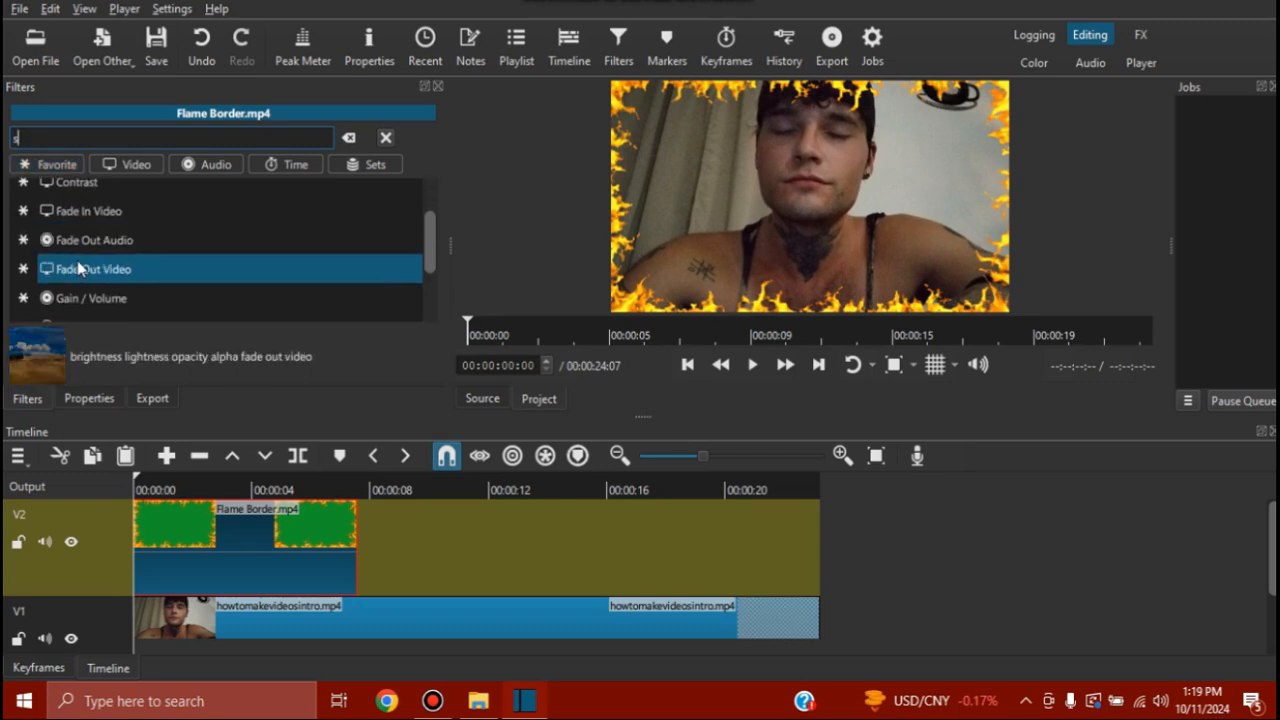
text(at)
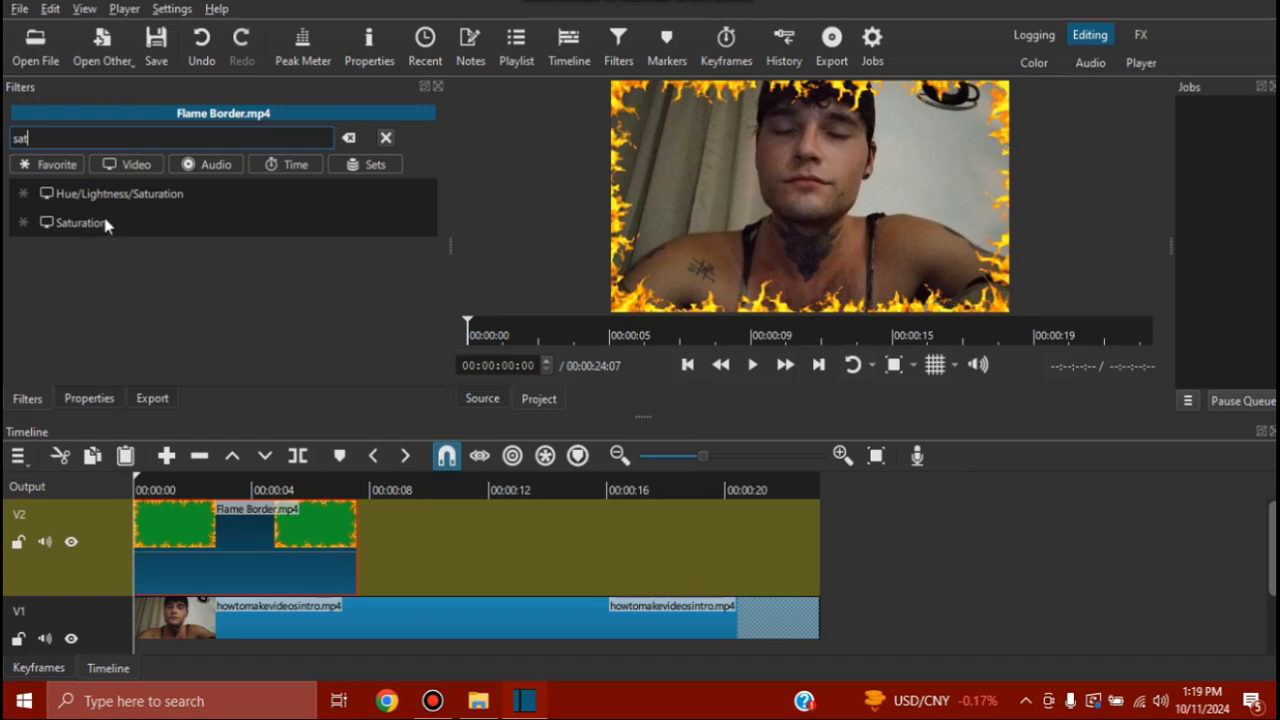
text(uration)
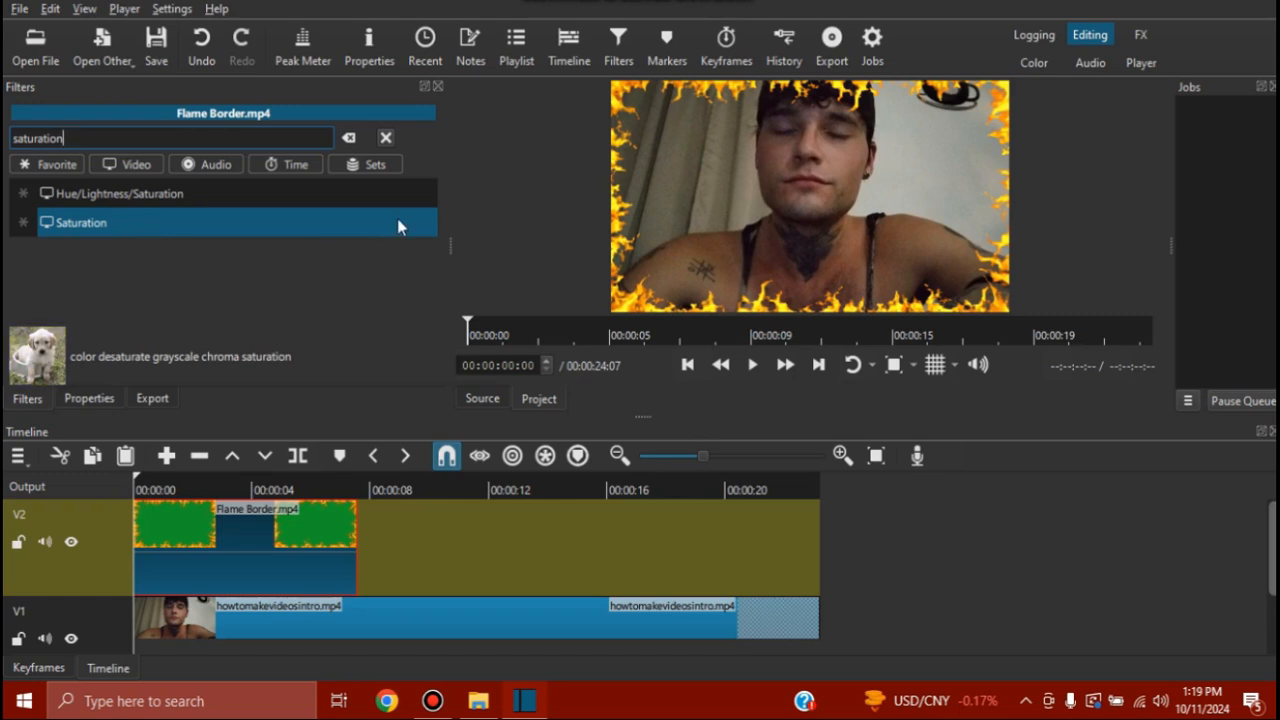
click(165, 200)
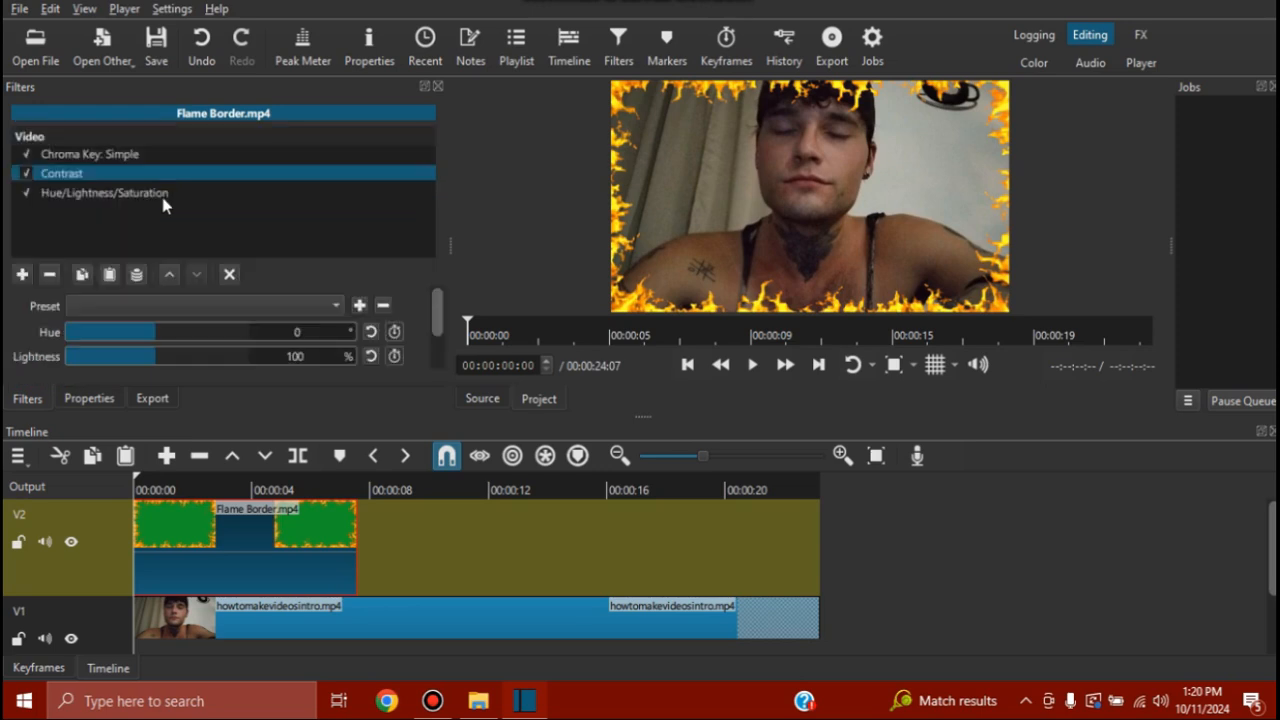
drag(440, 325, 443, 350)
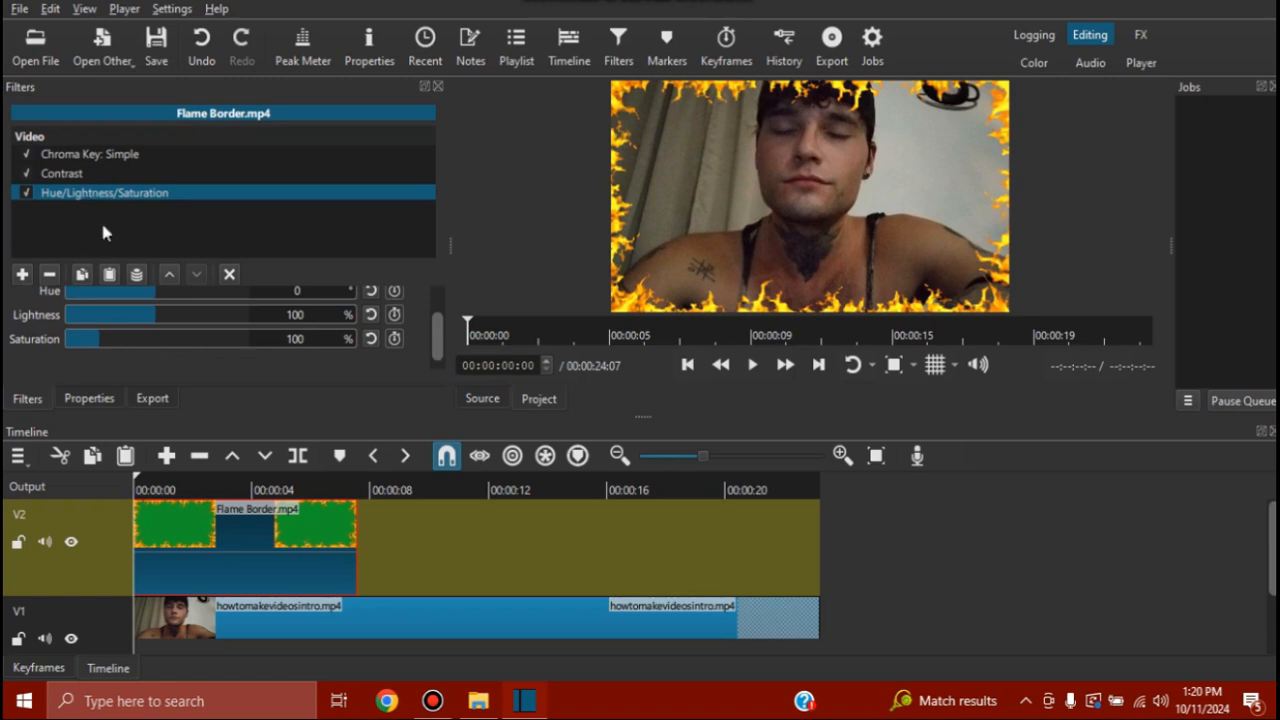
Recolor the flames by setting the filter's hue to -50° and saturation to 325%
mouse_move(102, 348)
mouse_down()
mouse_move(91, 348)
mouse_move(128, 341)
mouse_move(97, 341)
mouse_up()
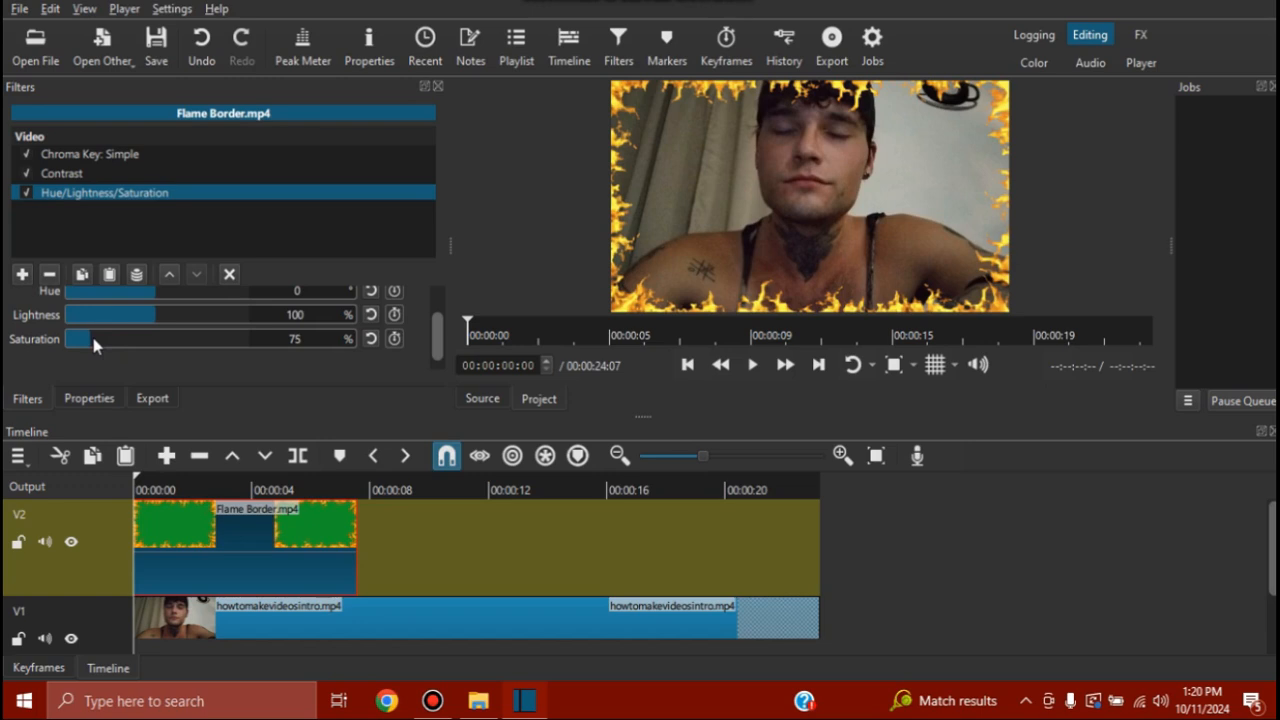
click(158, 288)
drag(156, 288, 146, 292)
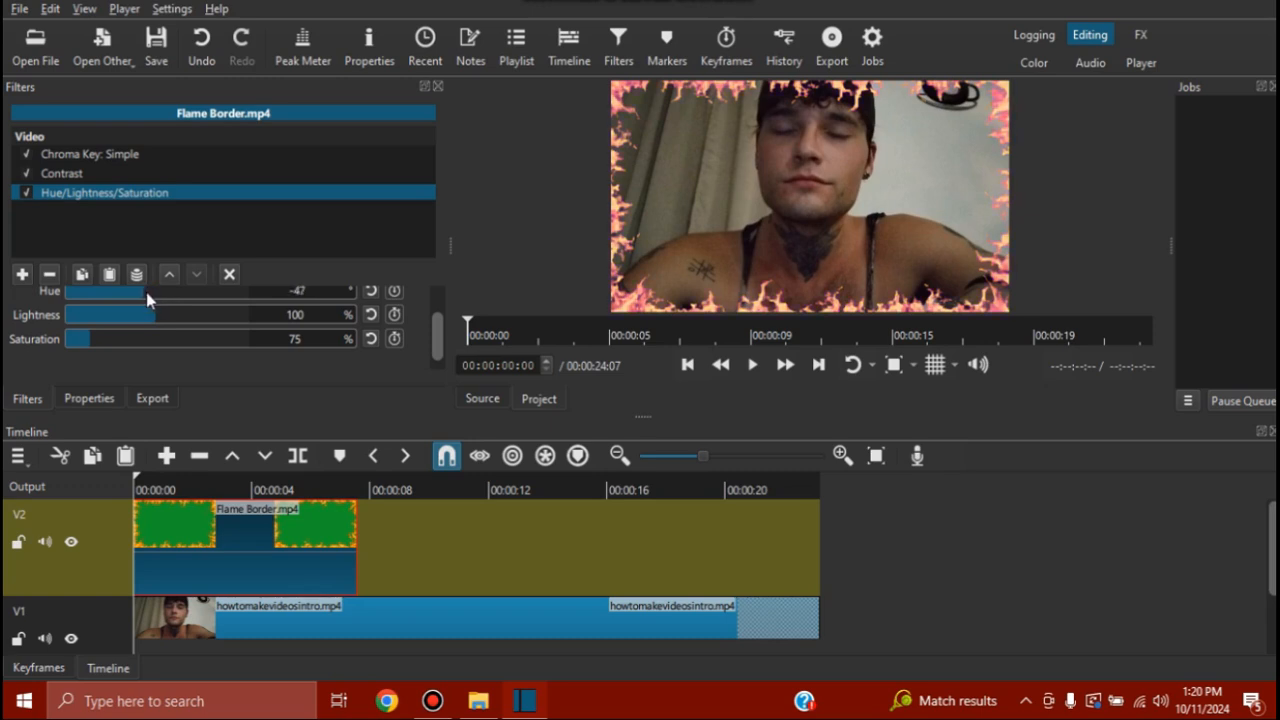
drag(119, 333, 178, 334)
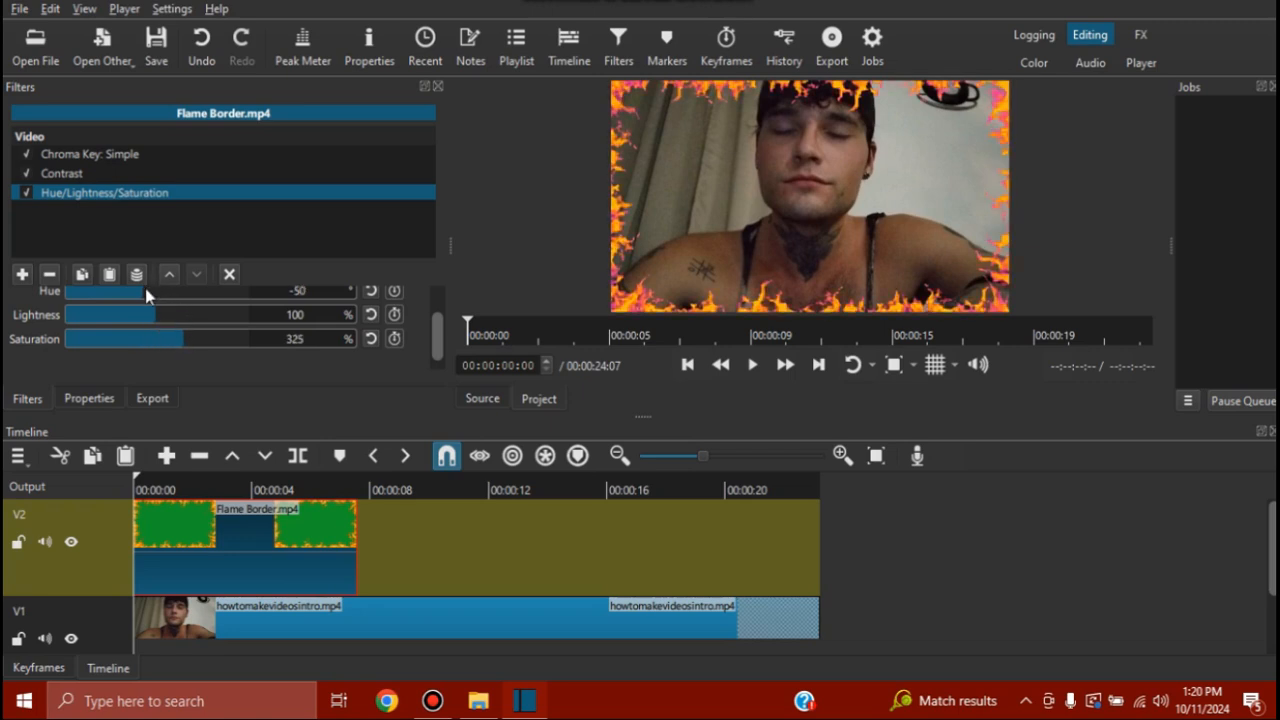
Set the Flame Border clip's hue to -14° and its lightness to 55%
drag(146, 288, 118, 318)
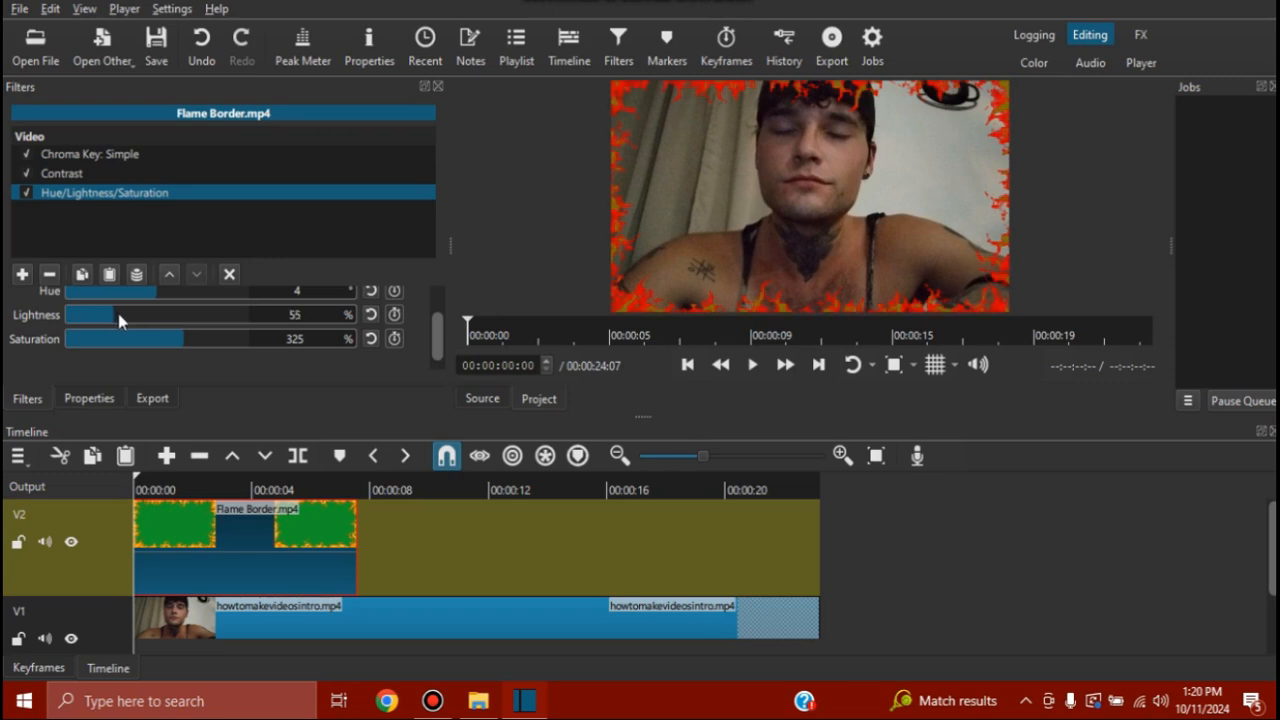
click(155, 298)
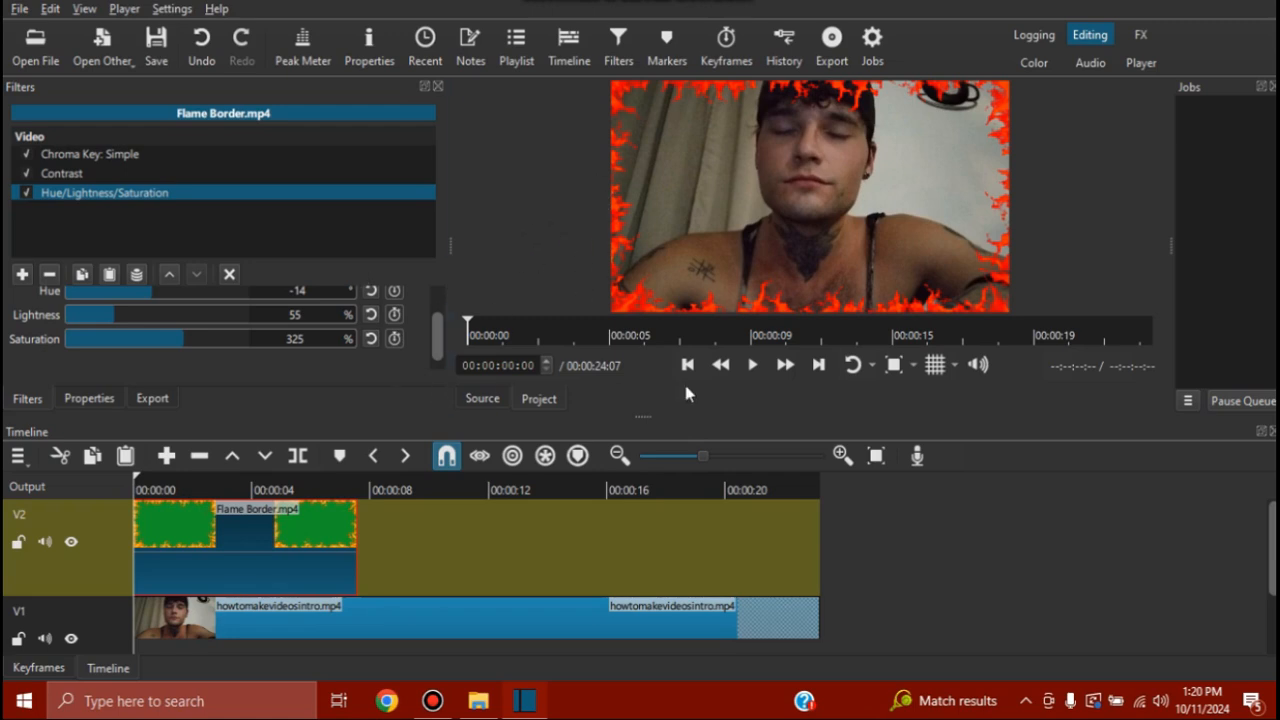
Mute the V1 track and play the opening of the project to preview the recolored flames
click(44, 638)
click(750, 366)
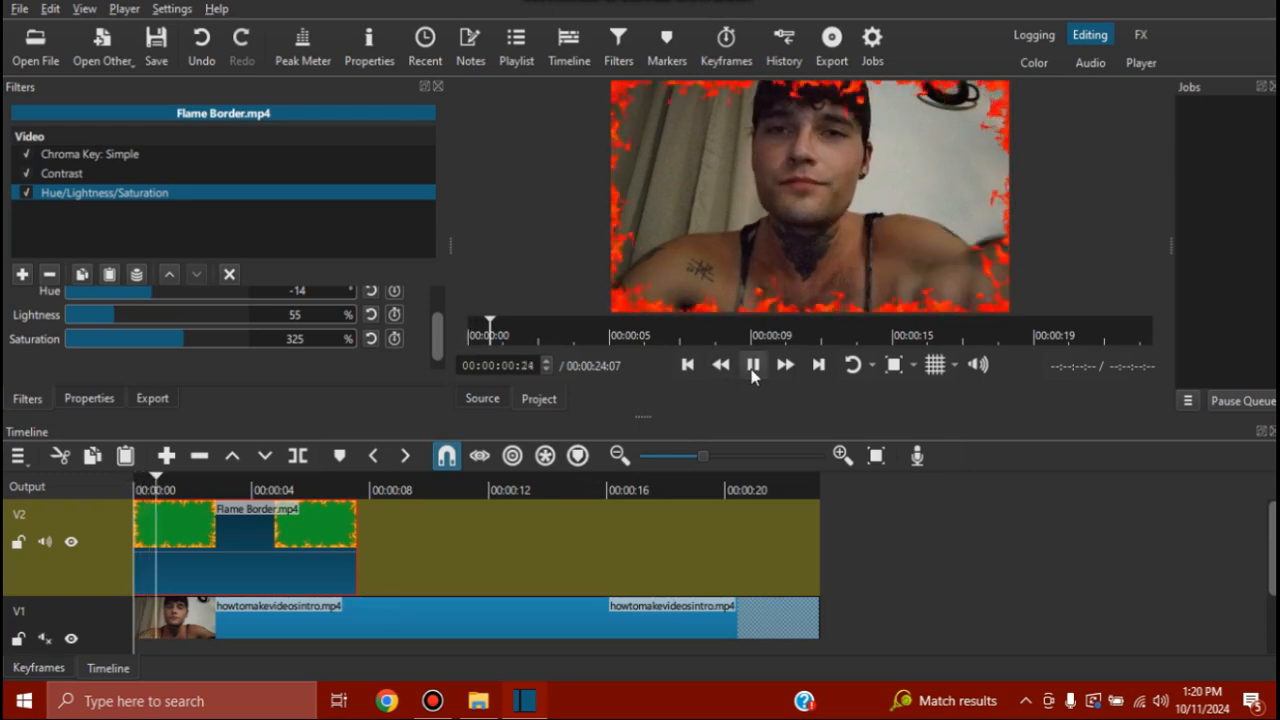
click(752, 366)
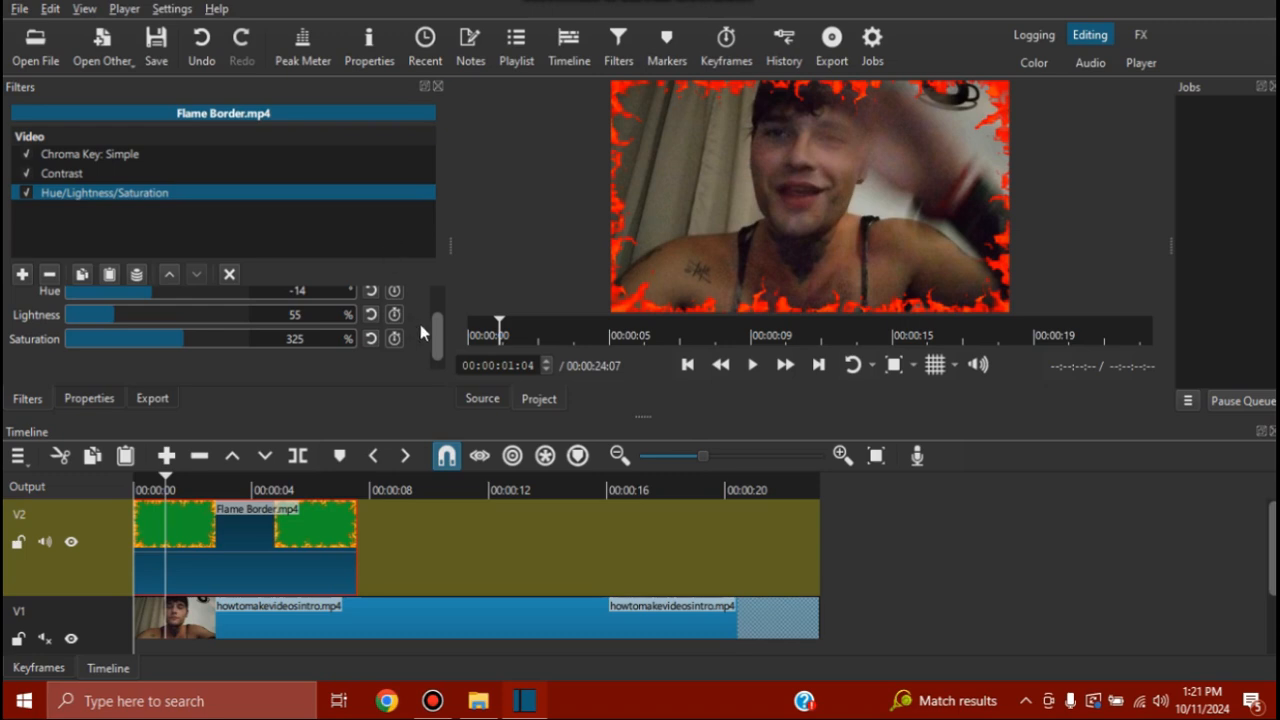
scroll(438, 328, up, 1)
drag(438, 318, 438, 305)
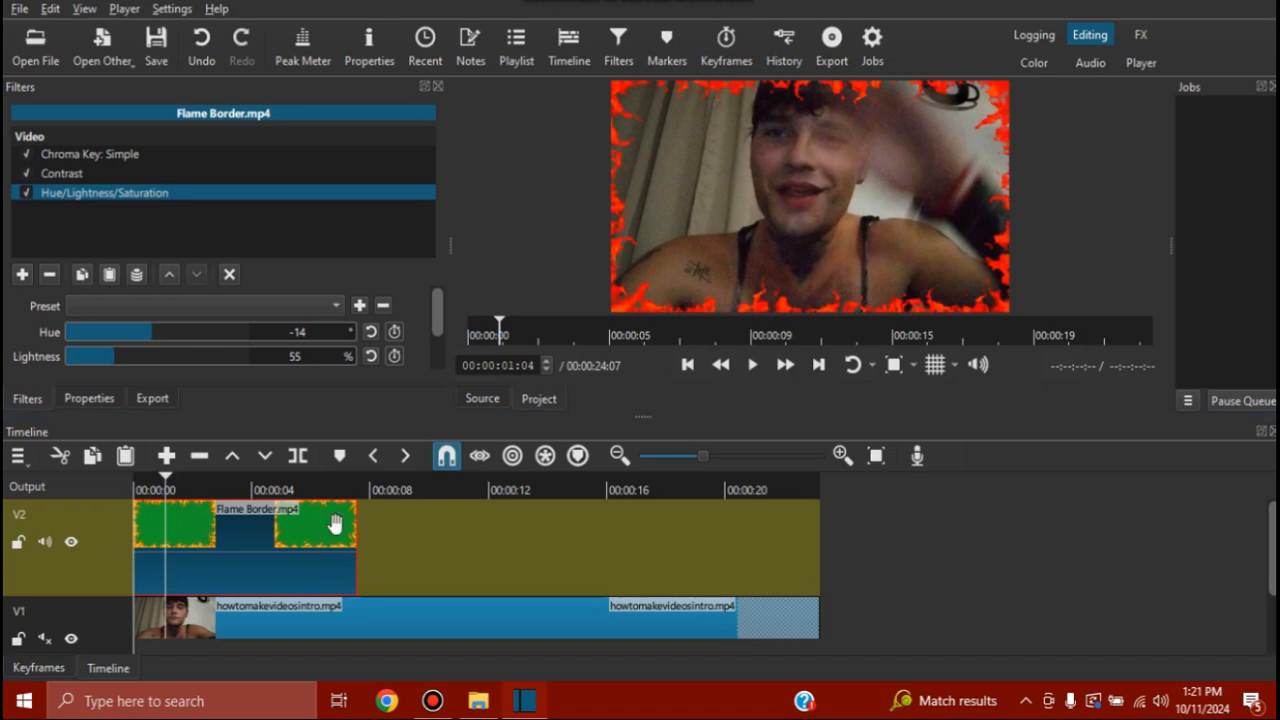
Copy the Flame Border clip on V2 and paste the copy directly after the original
right_click(310, 560)
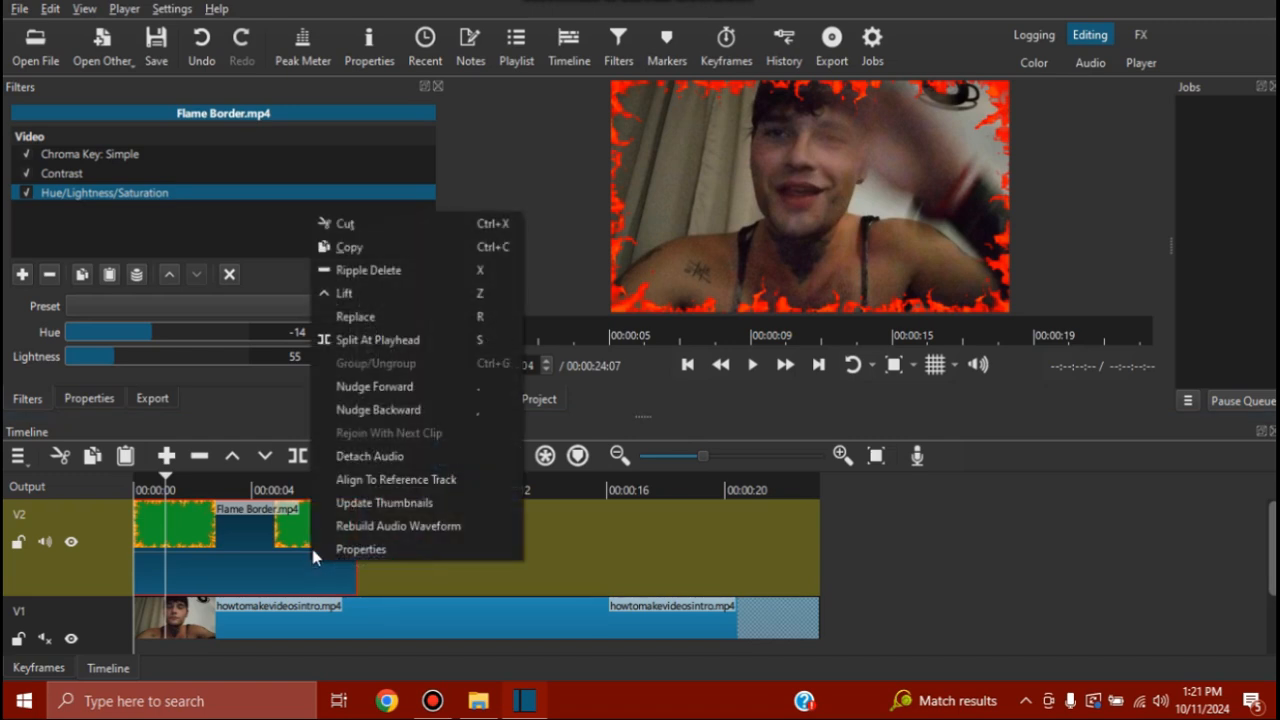
click(374, 246)
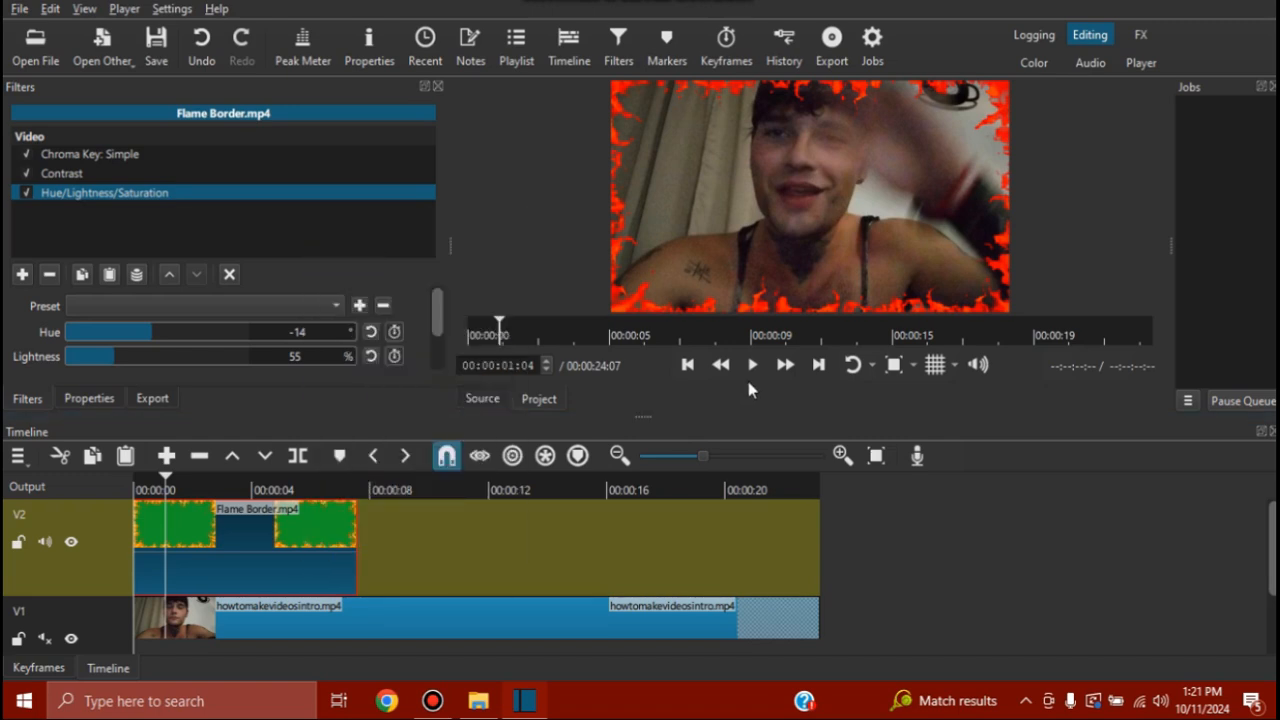
click(818, 366)
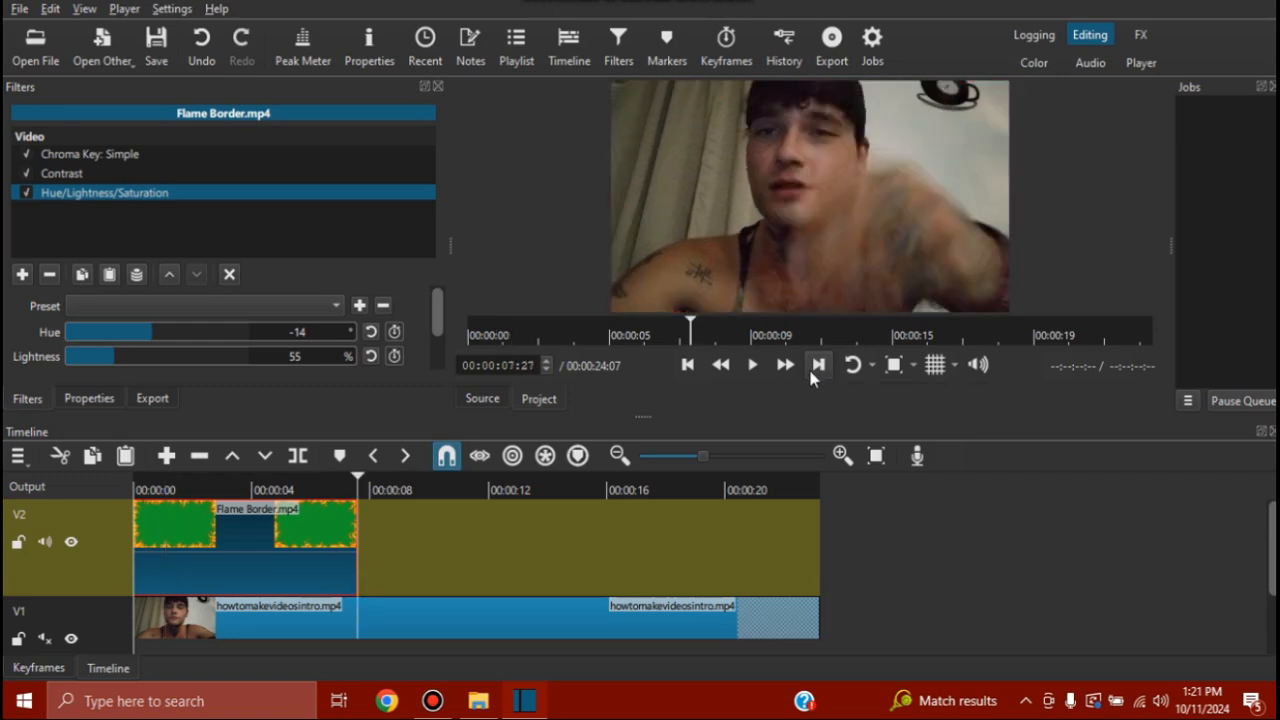
right_click(367, 528)
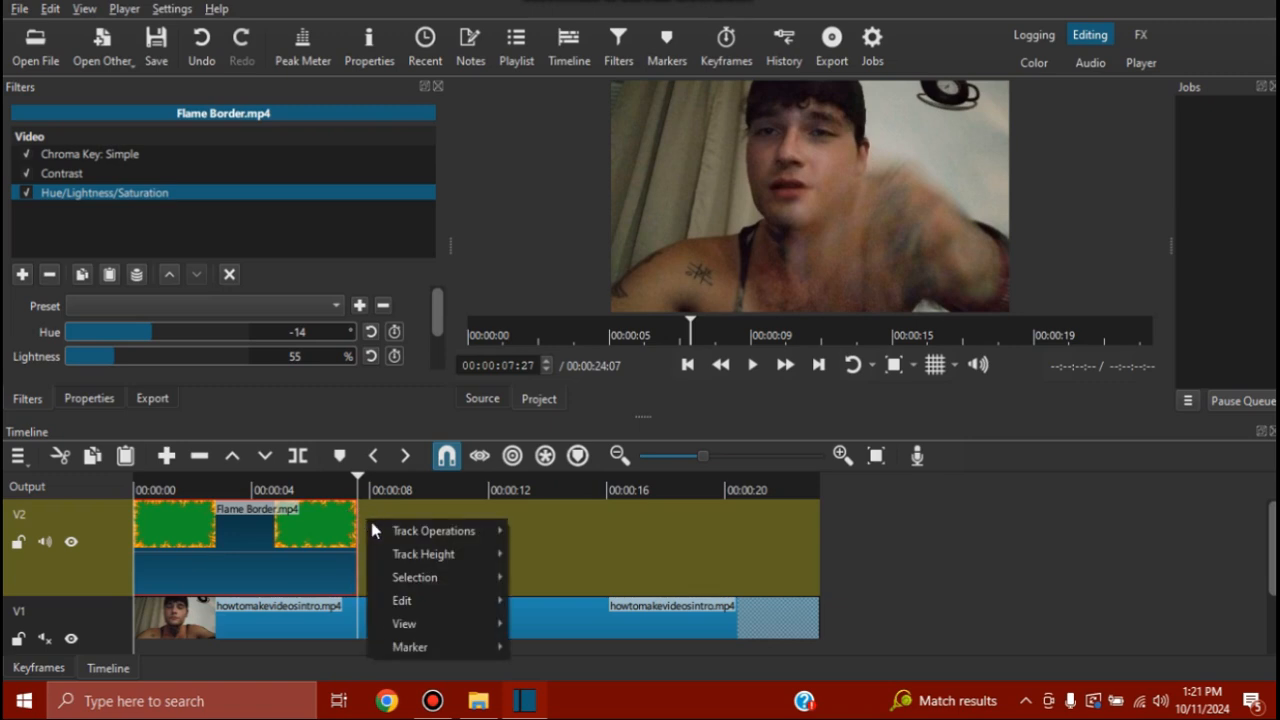
mouse_move(434, 601)
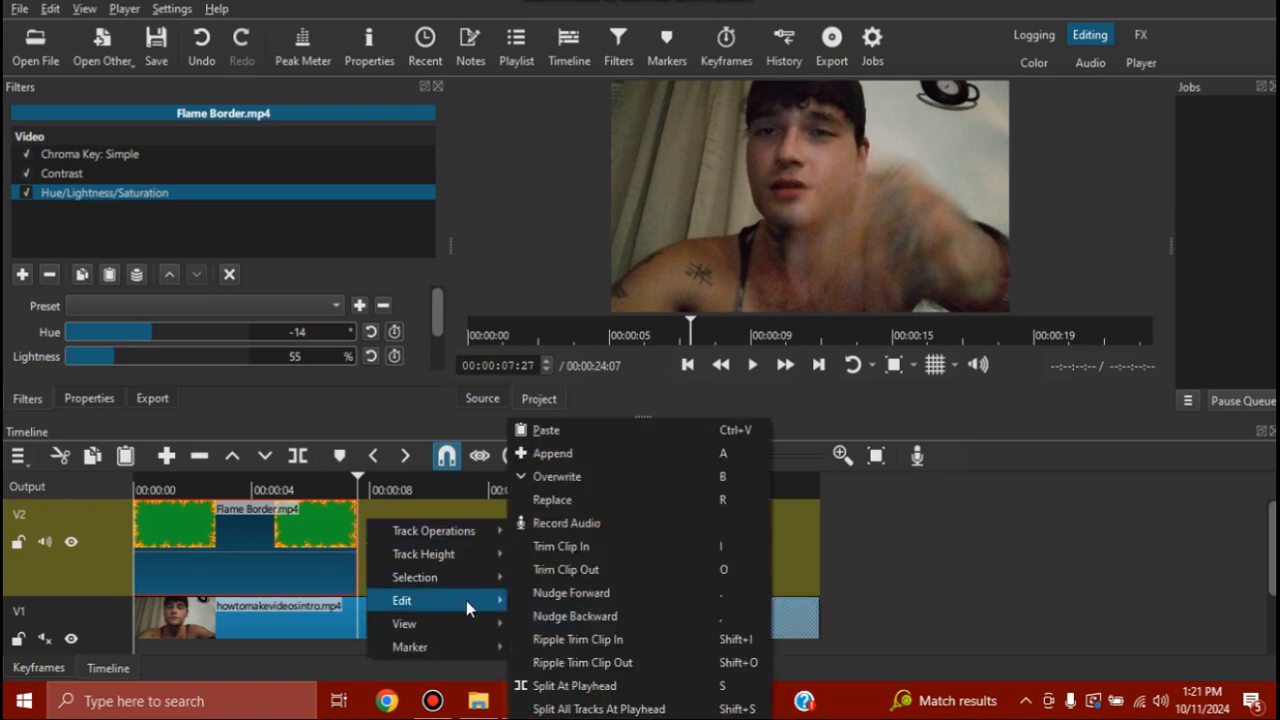
click(607, 437)
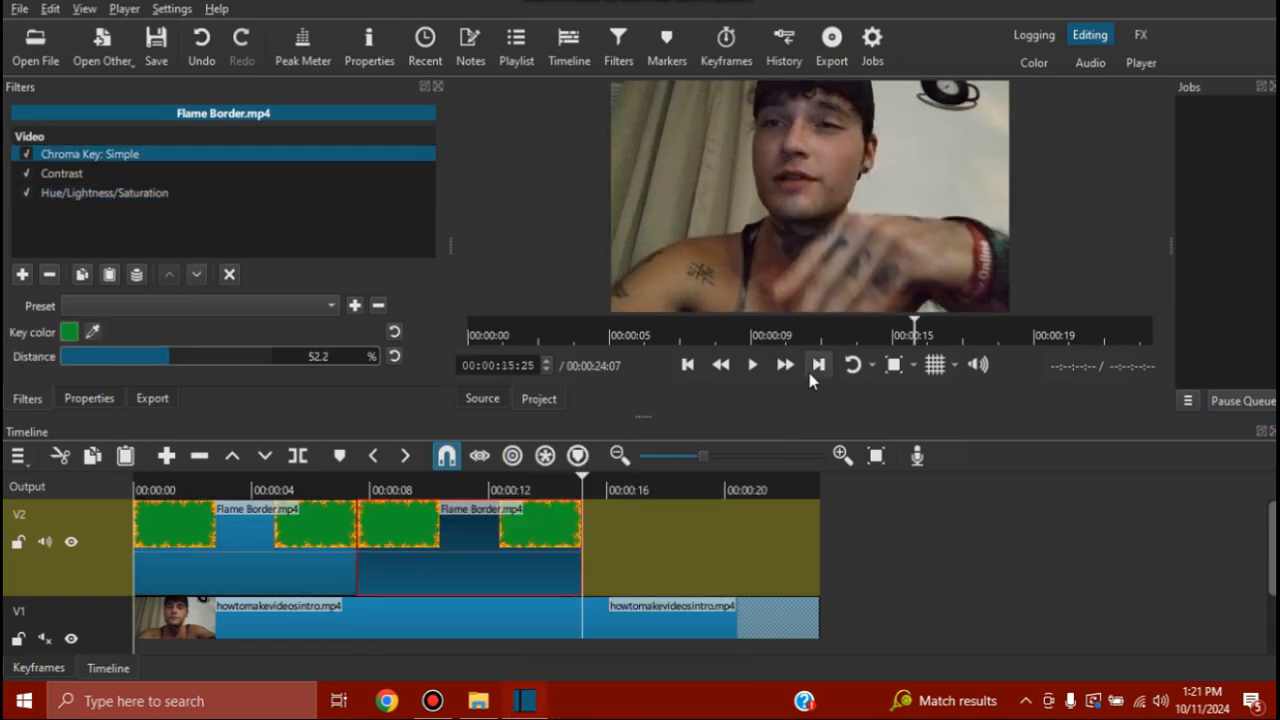
Paste two more Flame Border copies end to end on V2 until they extend beyond the V1 video
right_click(588, 531)
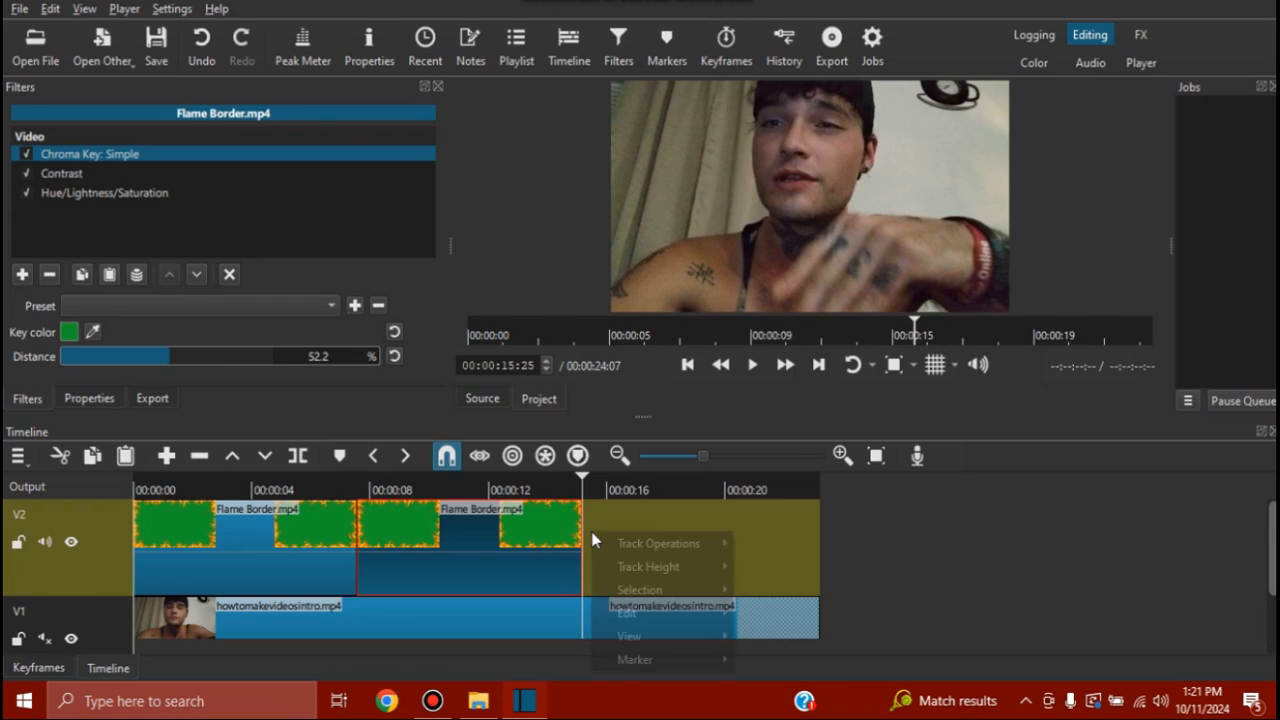
mouse_move(676, 620)
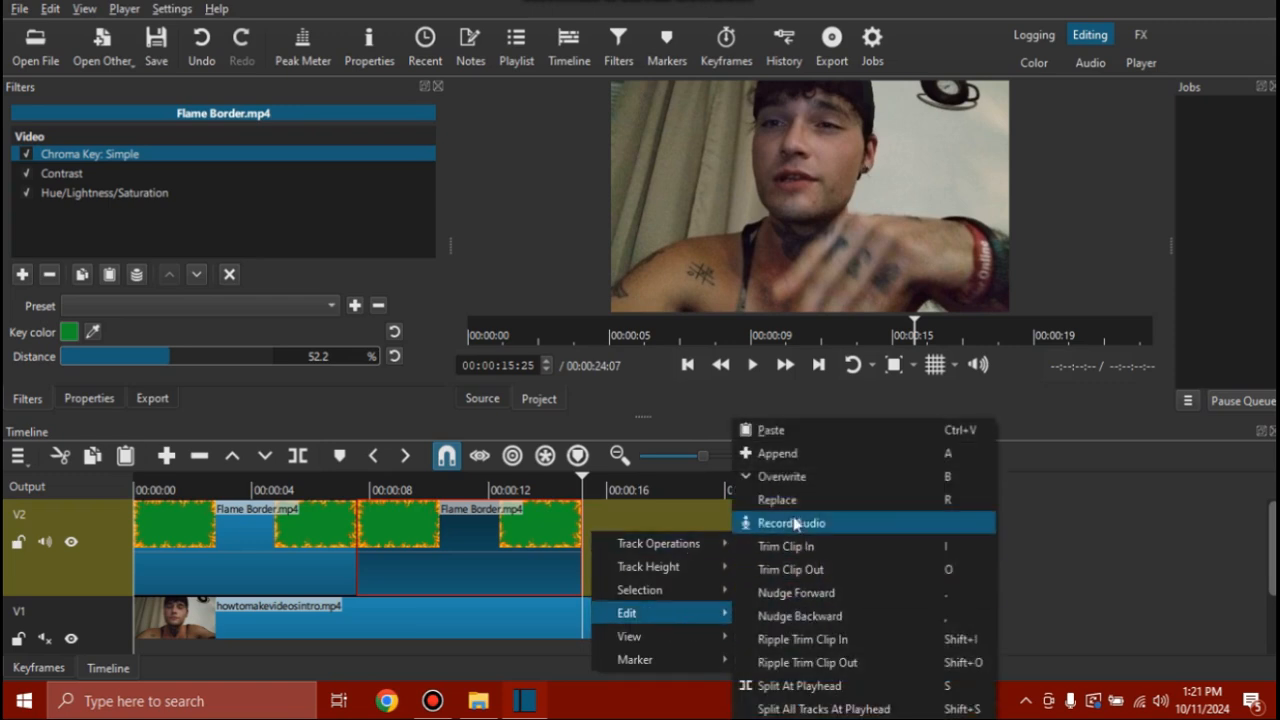
click(772, 430)
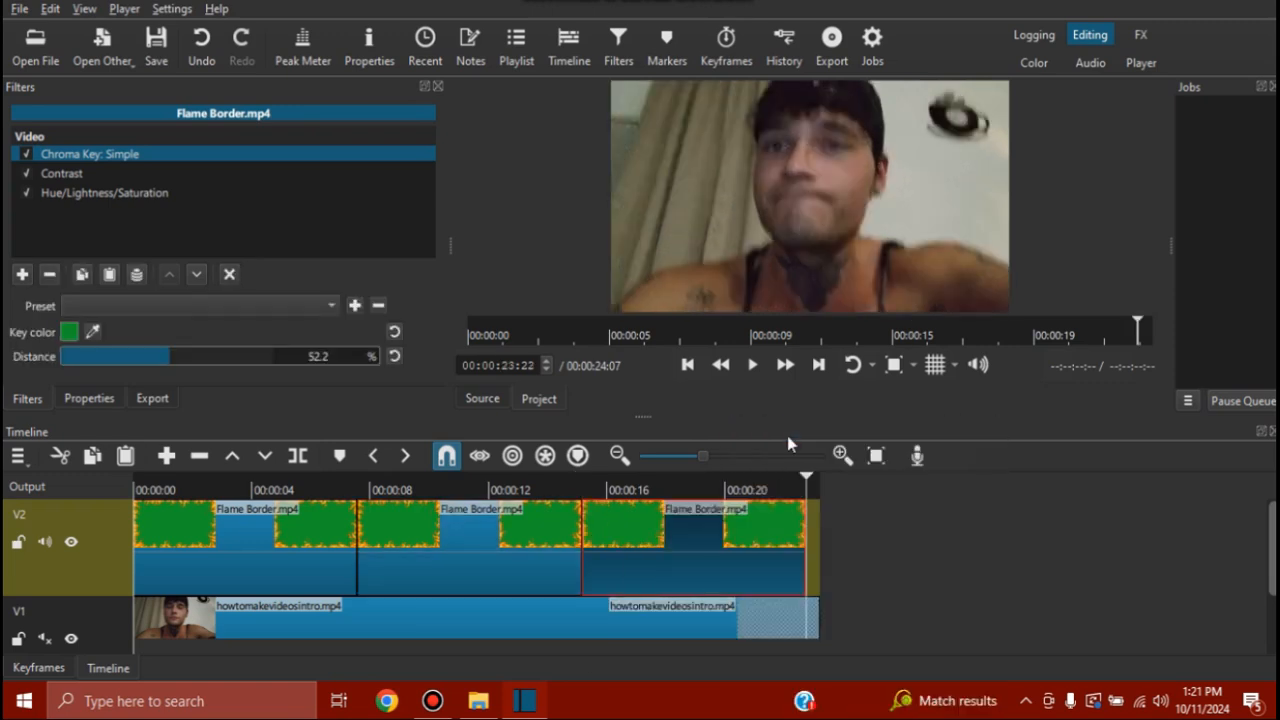
right_click(812, 524)
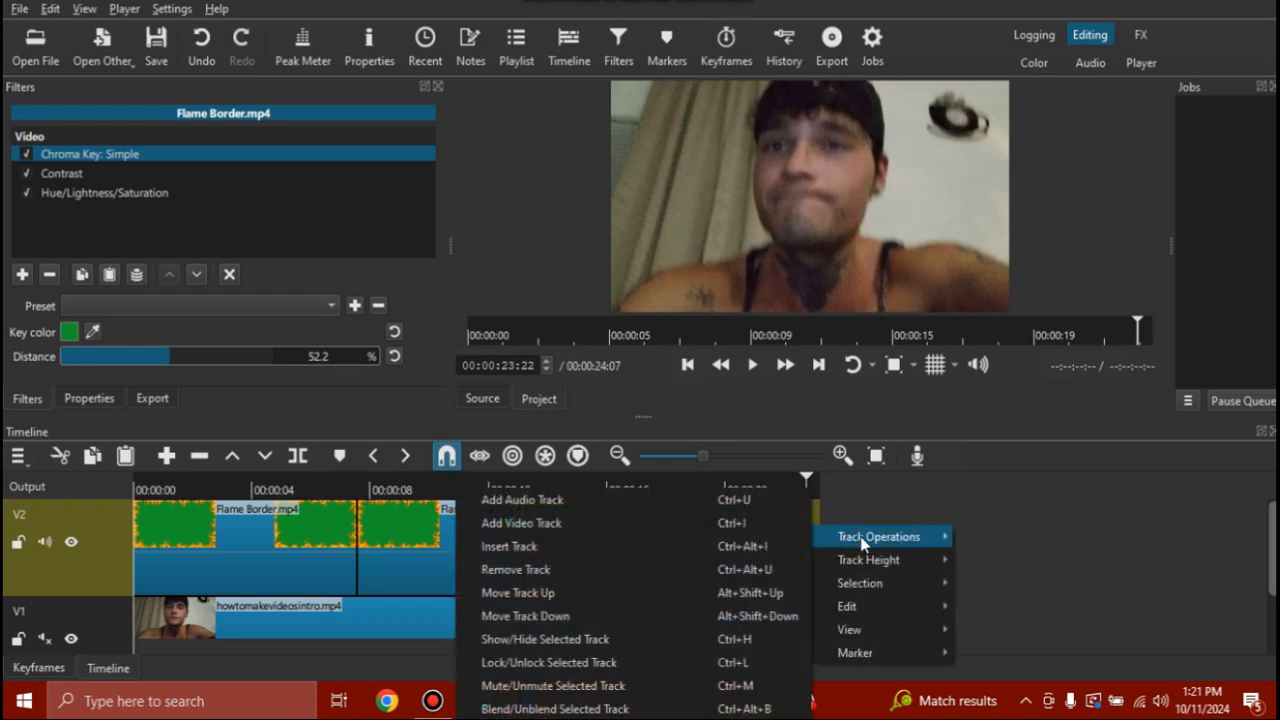
mouse_move(884, 606)
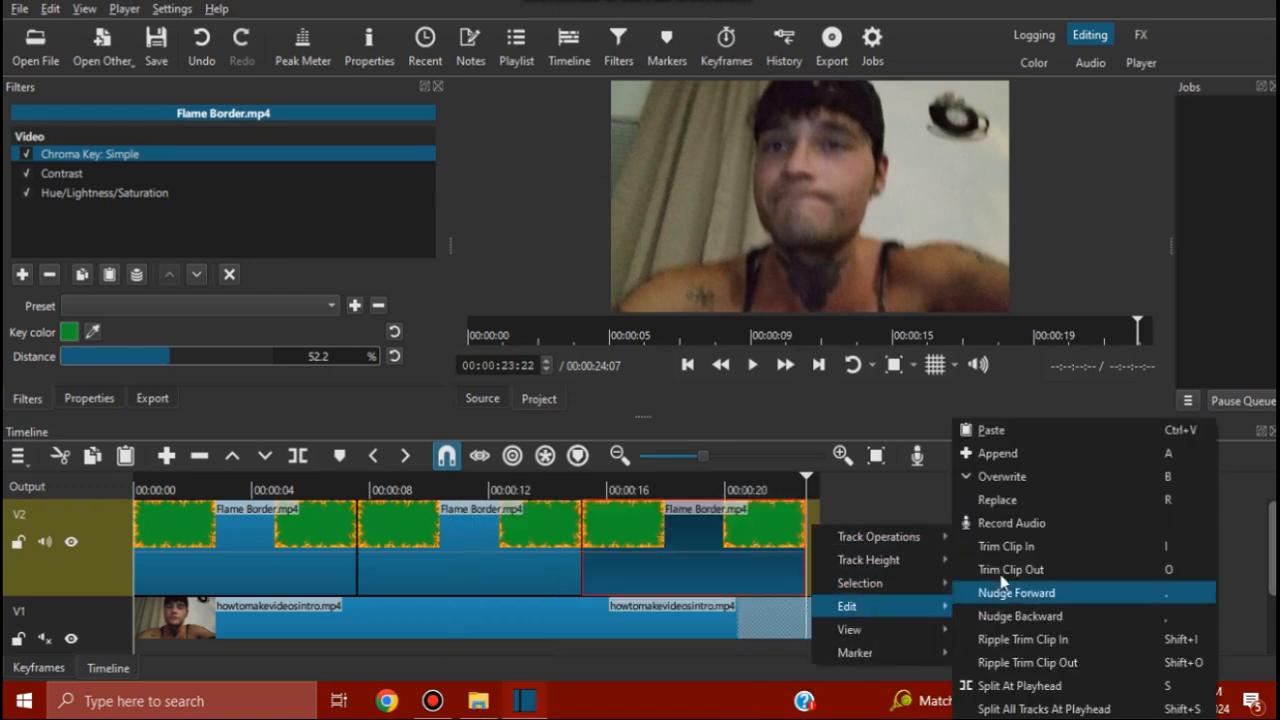
click(1014, 437)
key(ctrl+v)
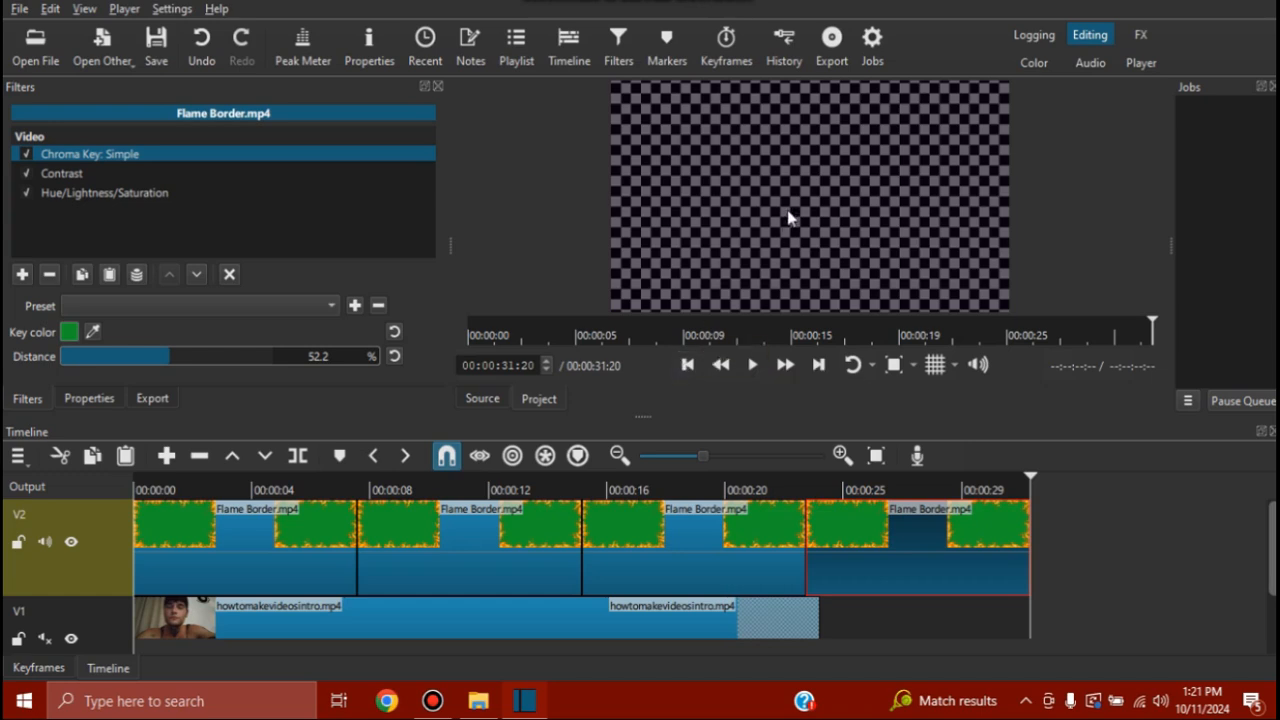
Split the last Flame Border clip at 00:00:24:07, where the V1 video ends, and remove the excess part
click(687, 366)
click(690, 367)
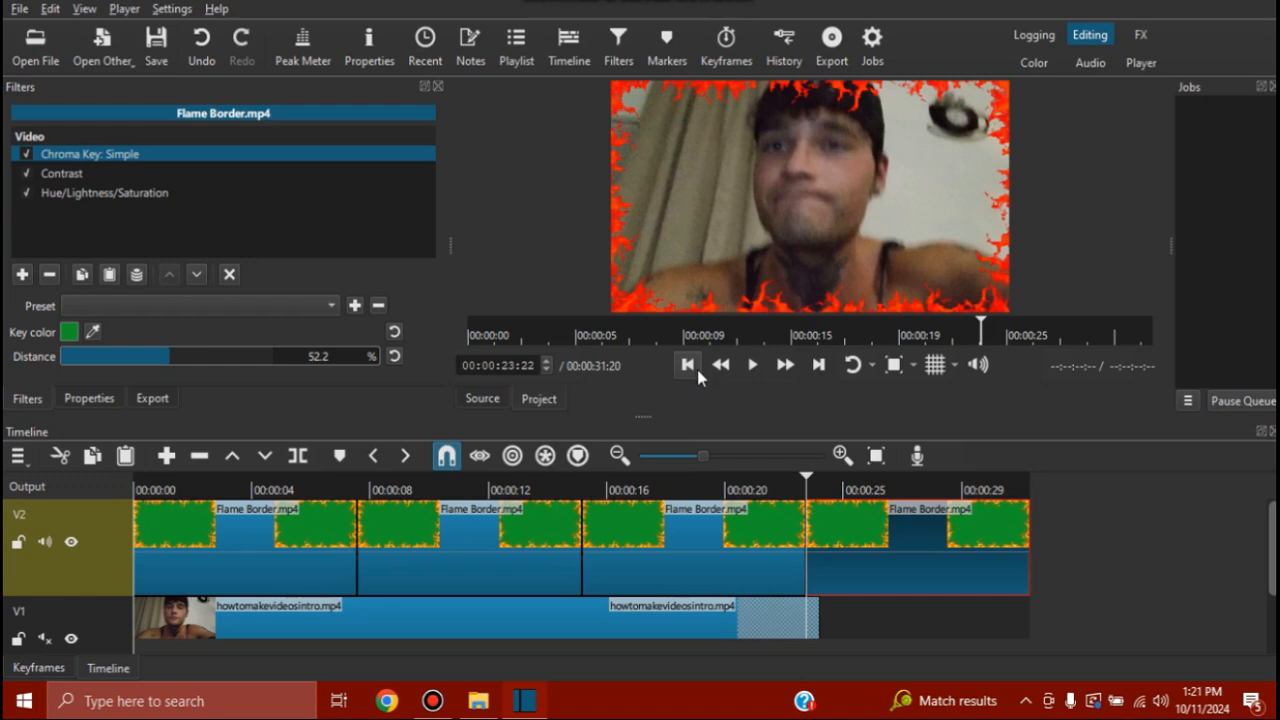
click(830, 367)
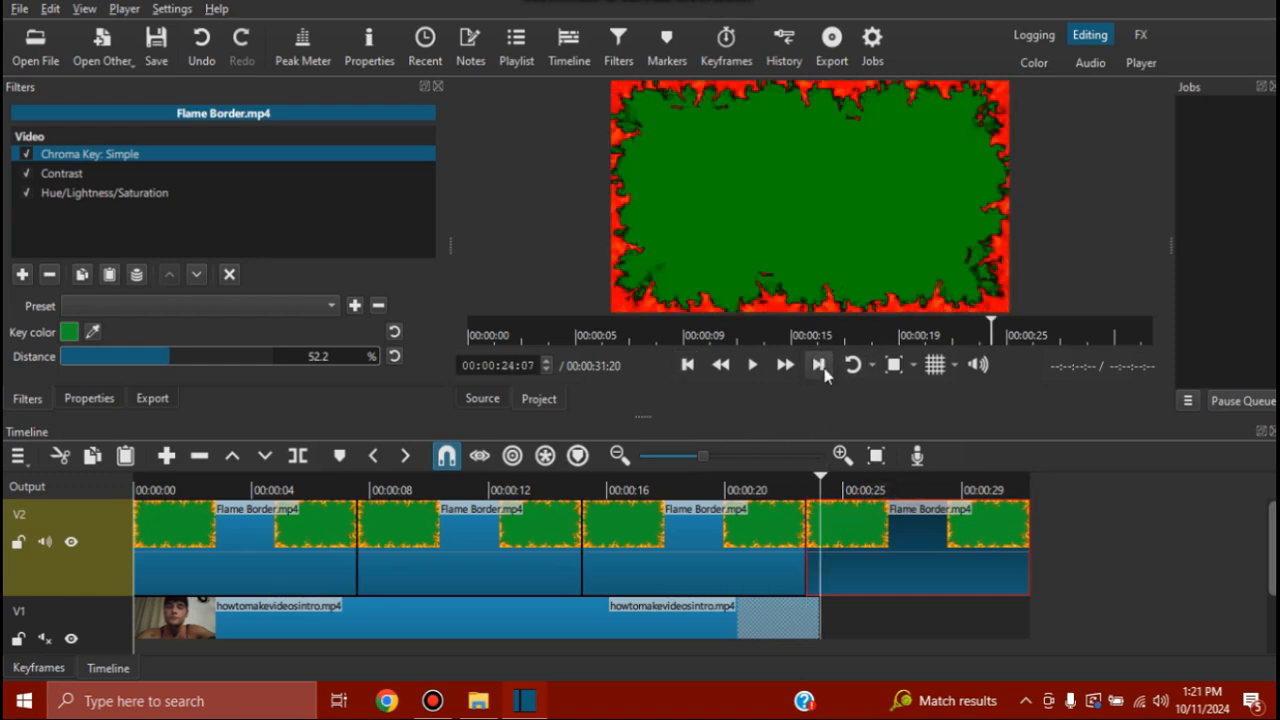
right_click(847, 524)
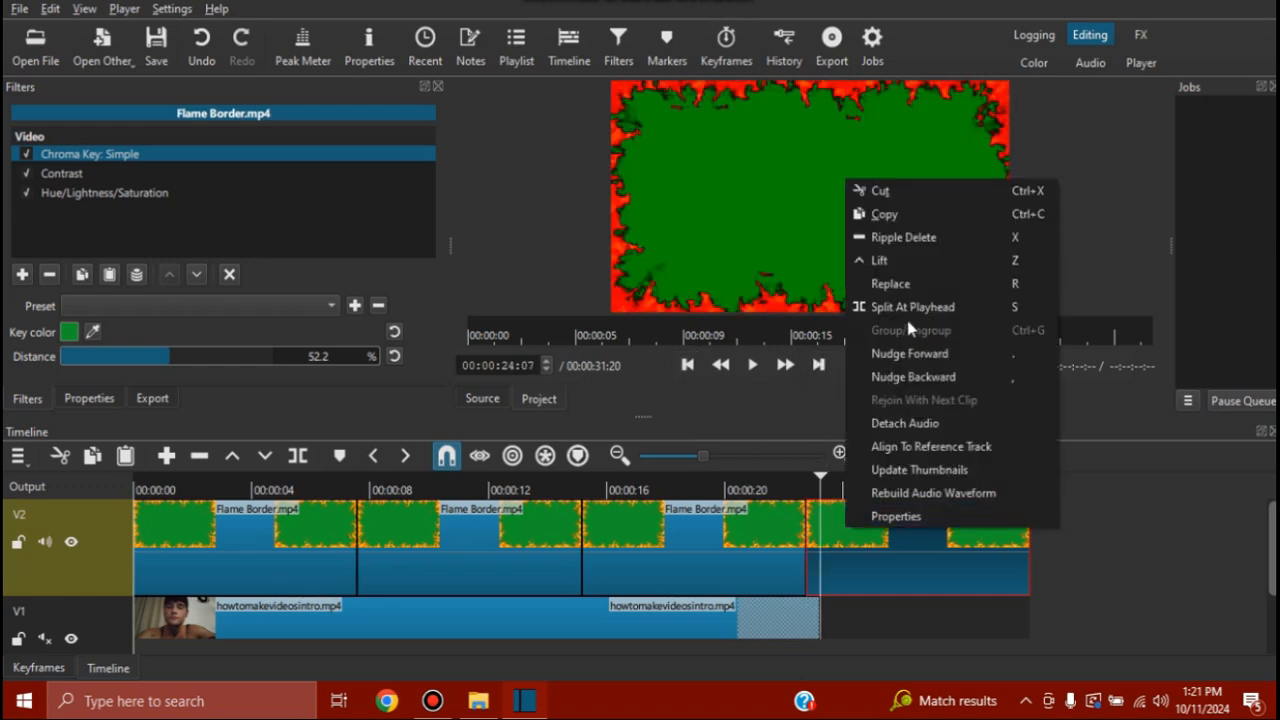
click(912, 307)
click(847, 541)
right_click(847, 541)
click(890, 250)
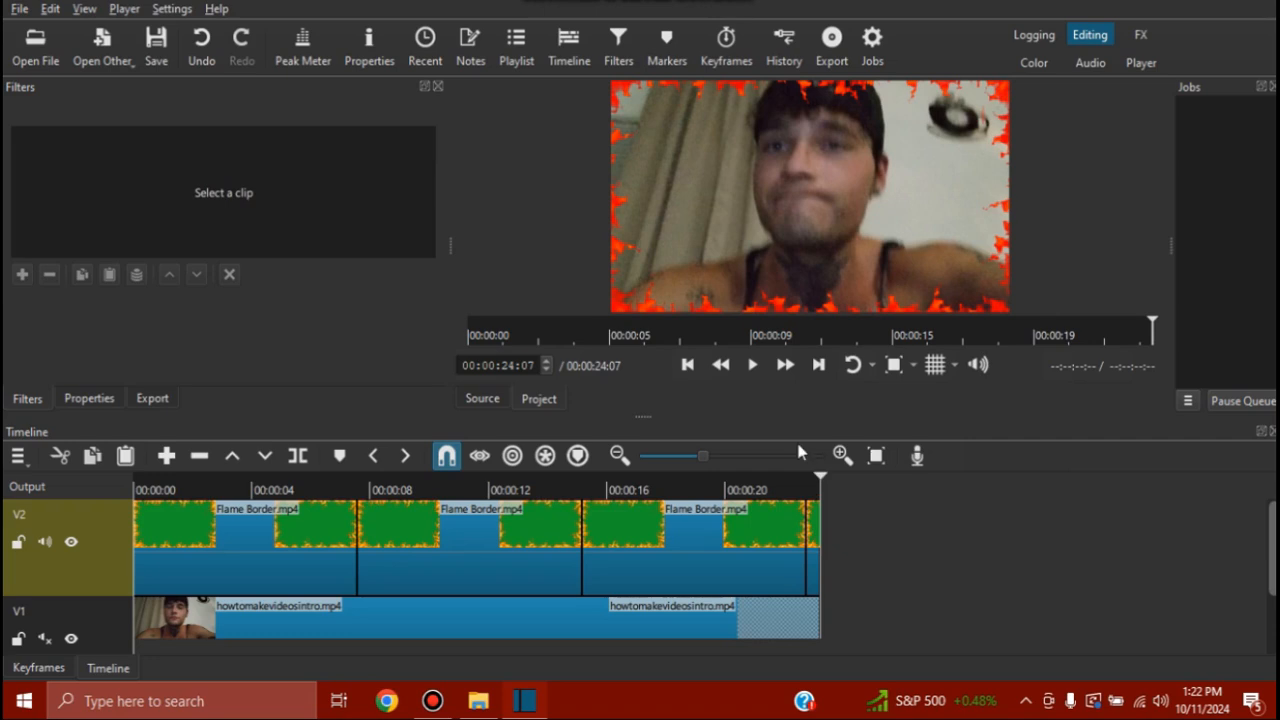
Return the playhead to the start of the project and add a new video track above V2
click(687, 370)
click(687, 370)
click(687, 370)
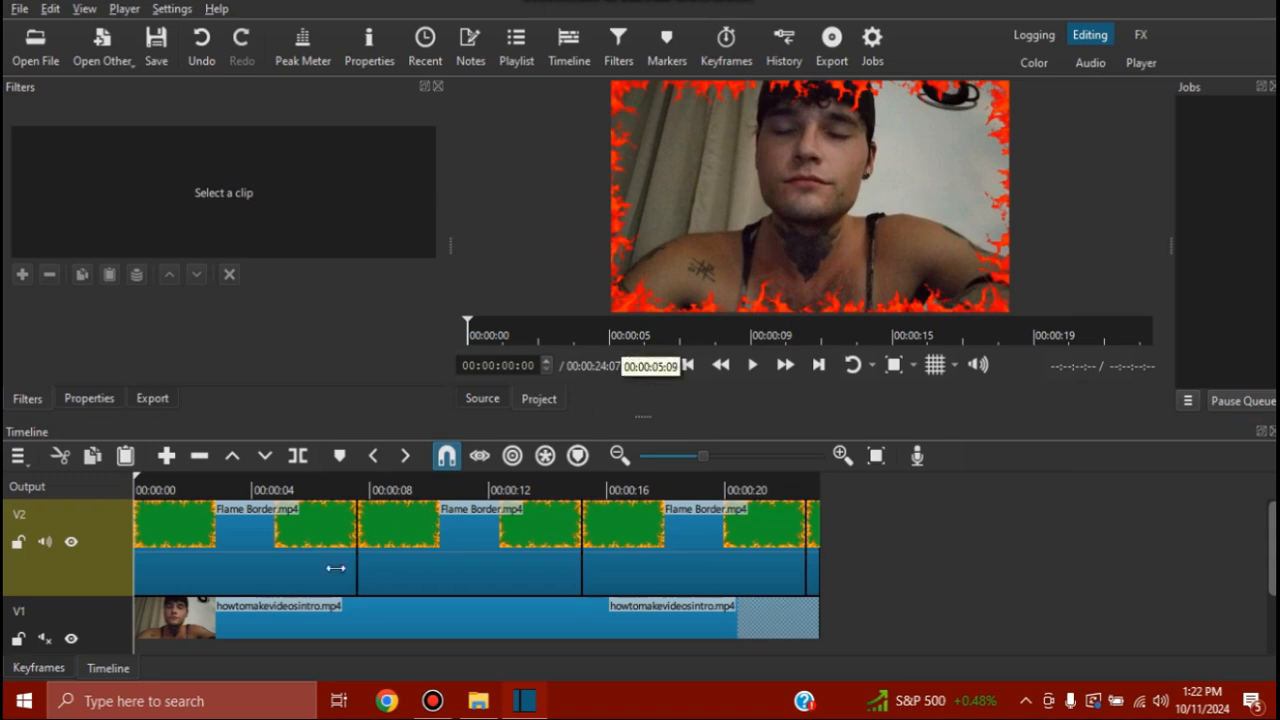
right_click(128, 497)
mouse_move(194, 497)
click(319, 528)
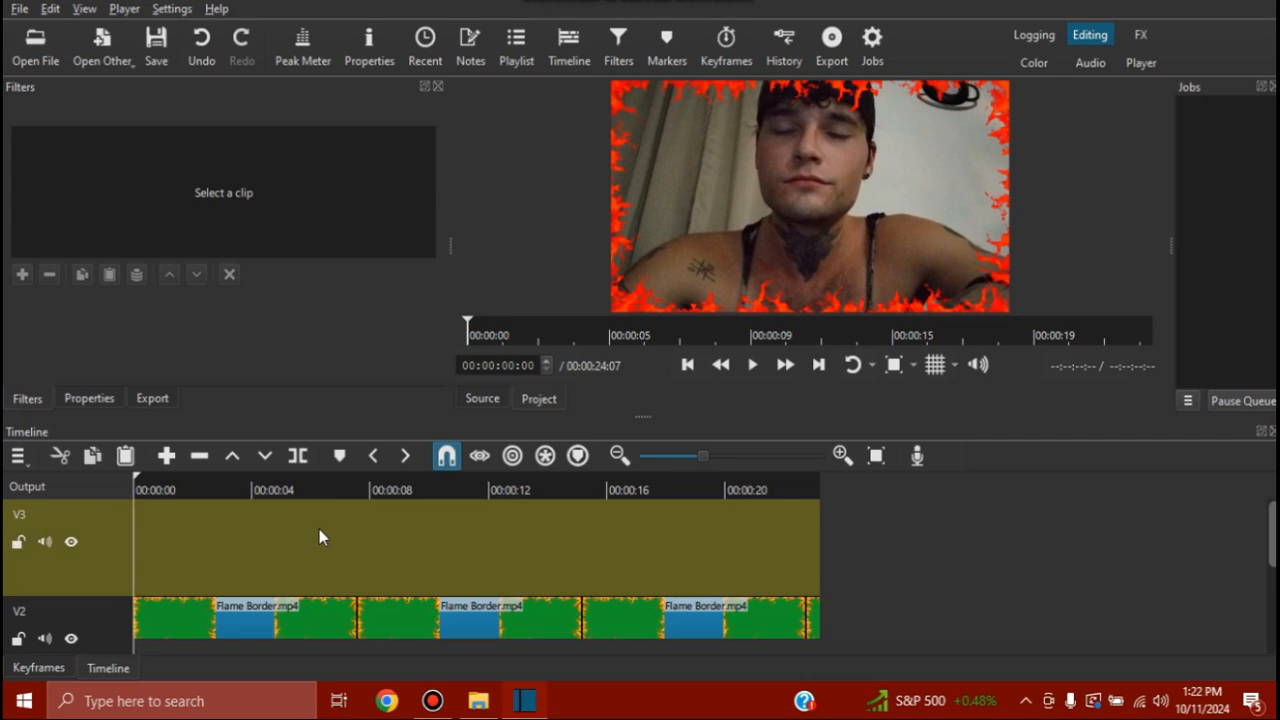
Load IntroVer3 from the file explorer into the player, preview it, and place it at the start of track V3
click(478, 700)
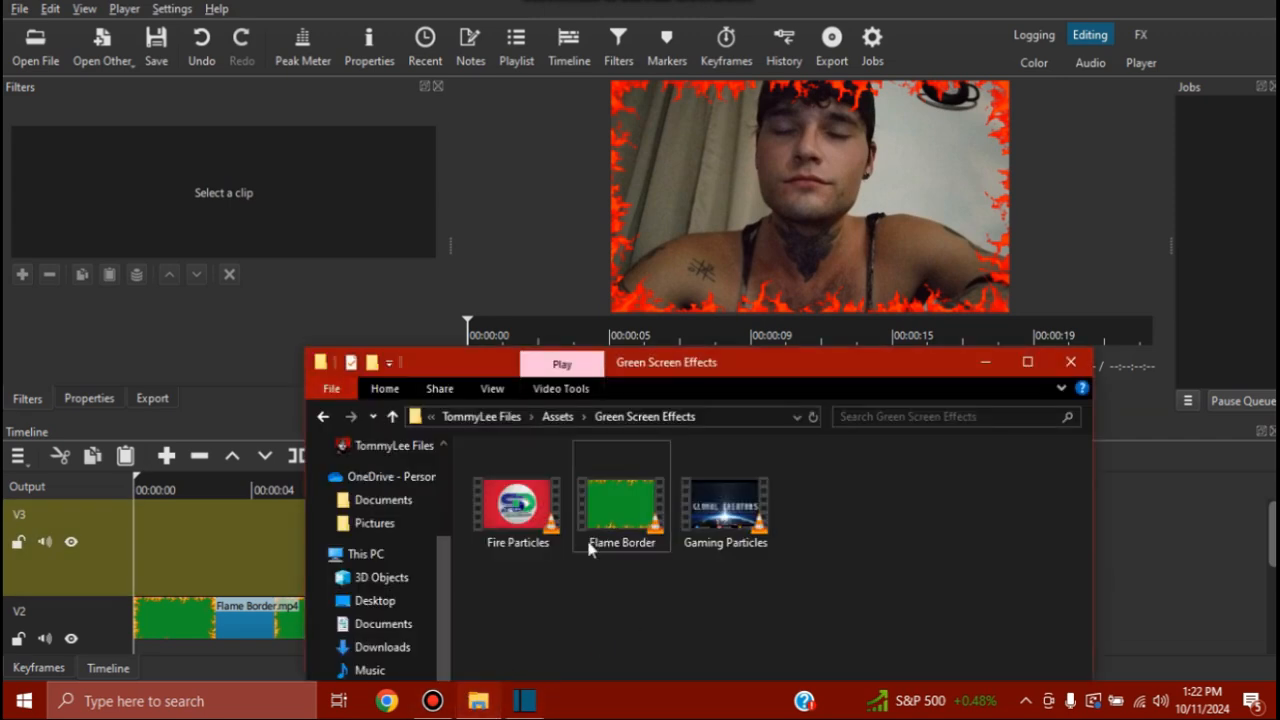
click(491, 418)
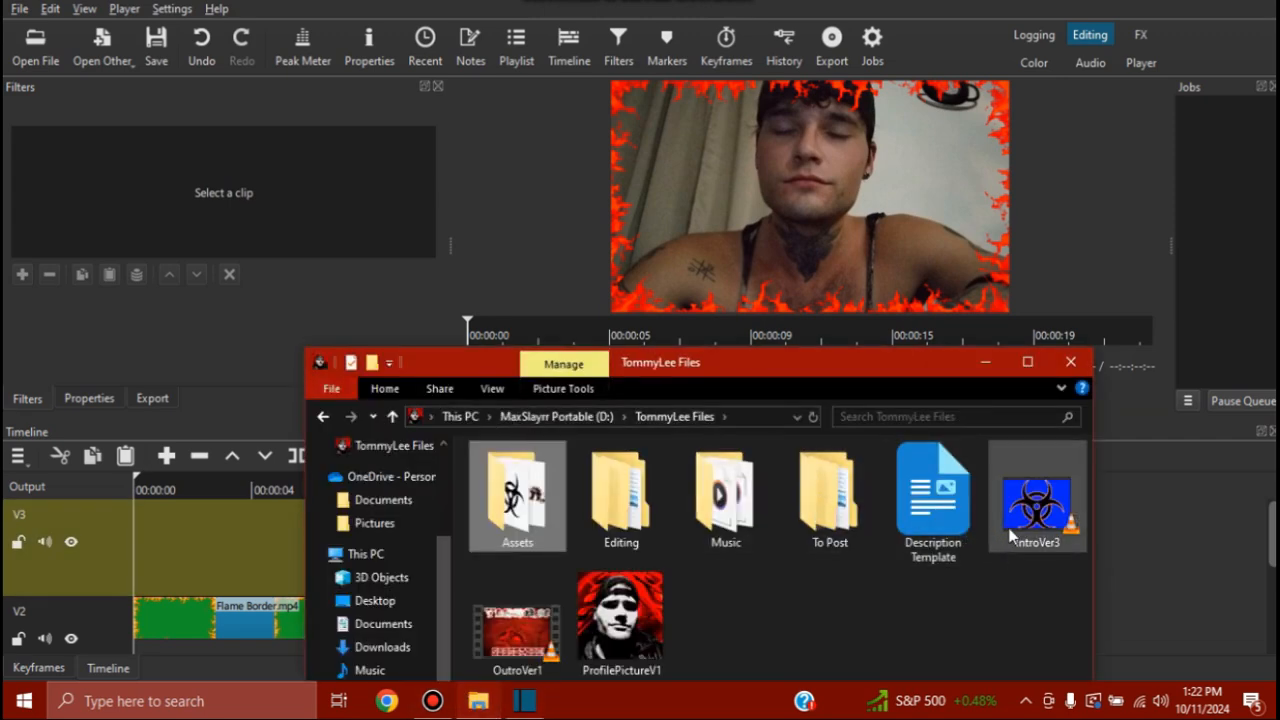
drag(1010, 537, 838, 273)
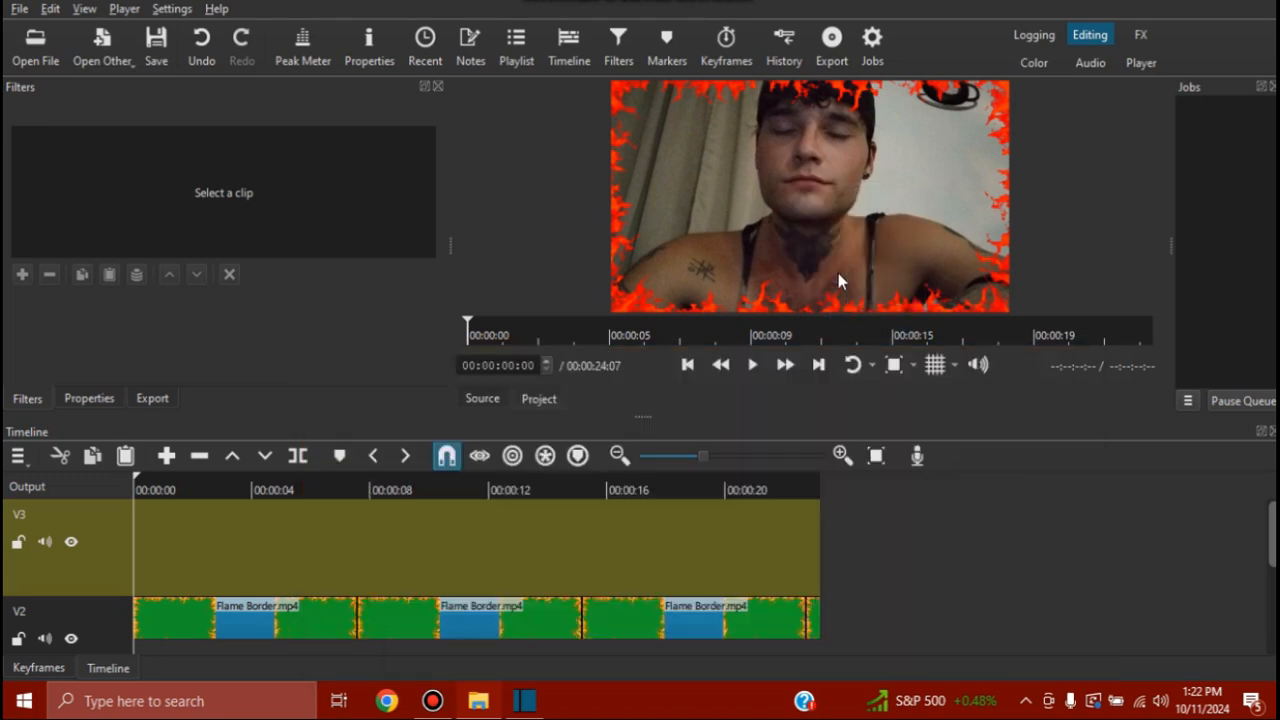
click(753, 365)
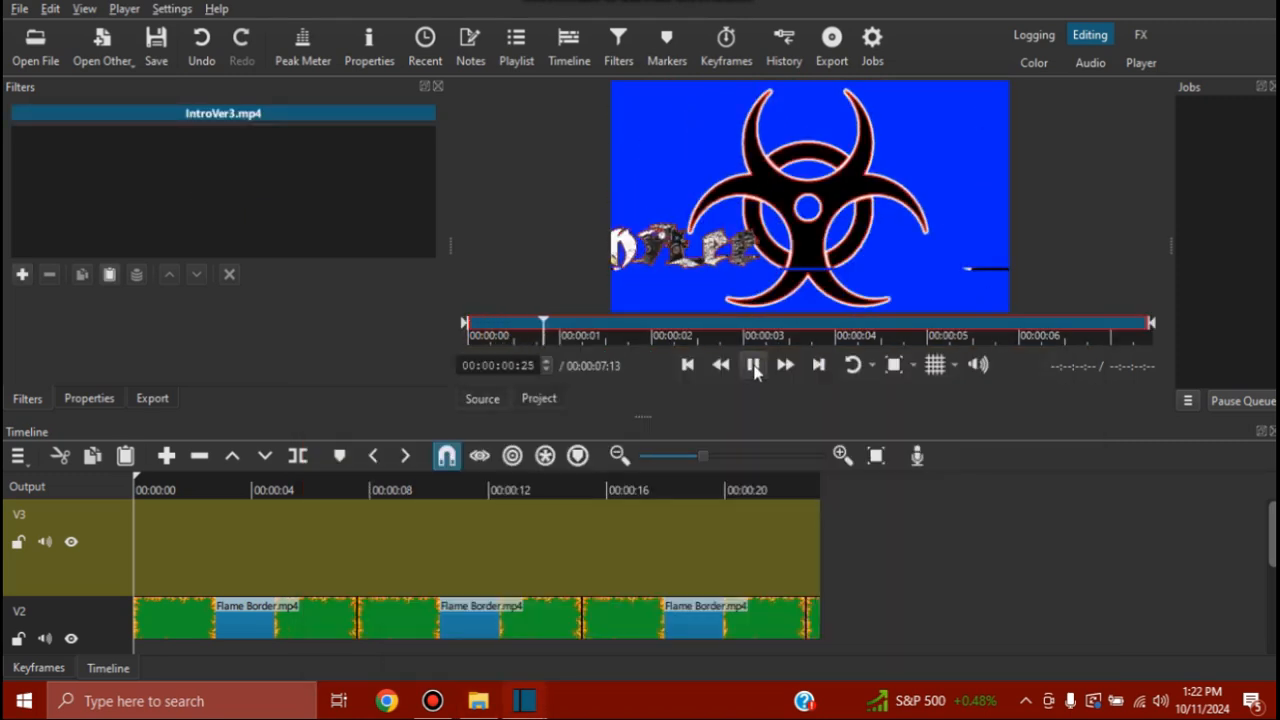
click(753, 365)
drag(797, 260, 139, 530)
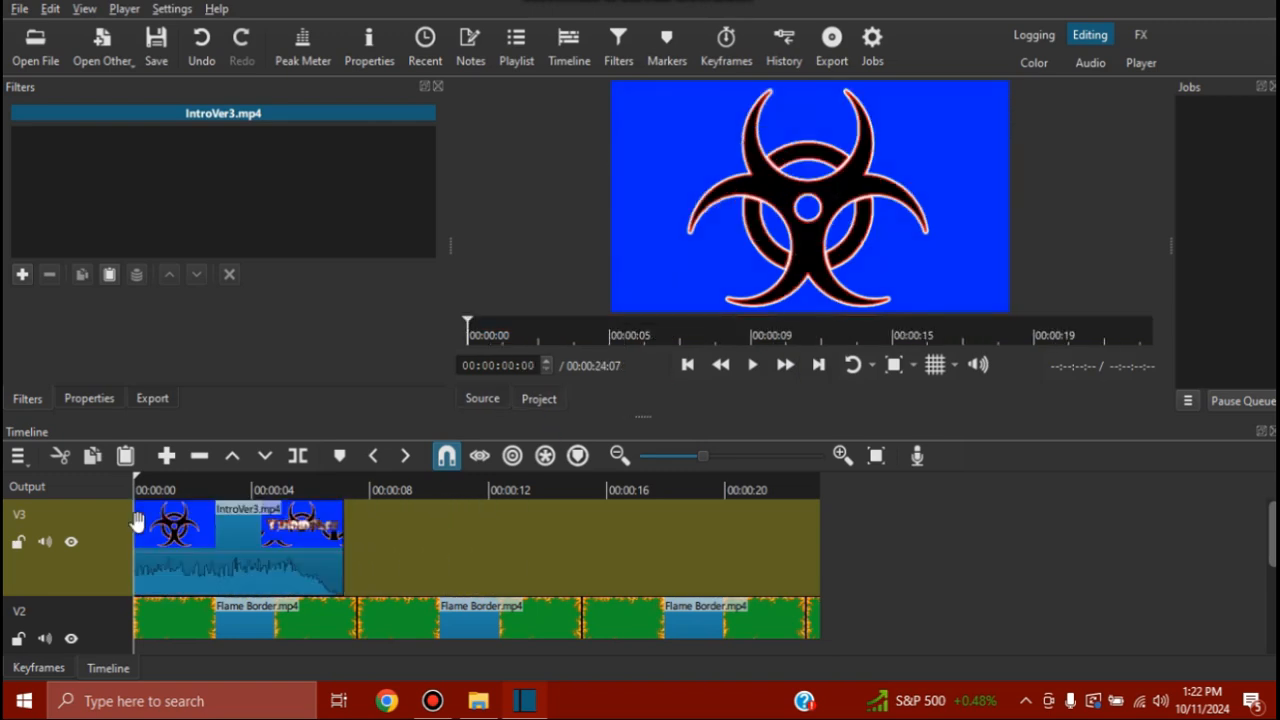
Find filters matching "key" and add Chroma Key: Simple to the IntroVer3 clip
click(22, 275)
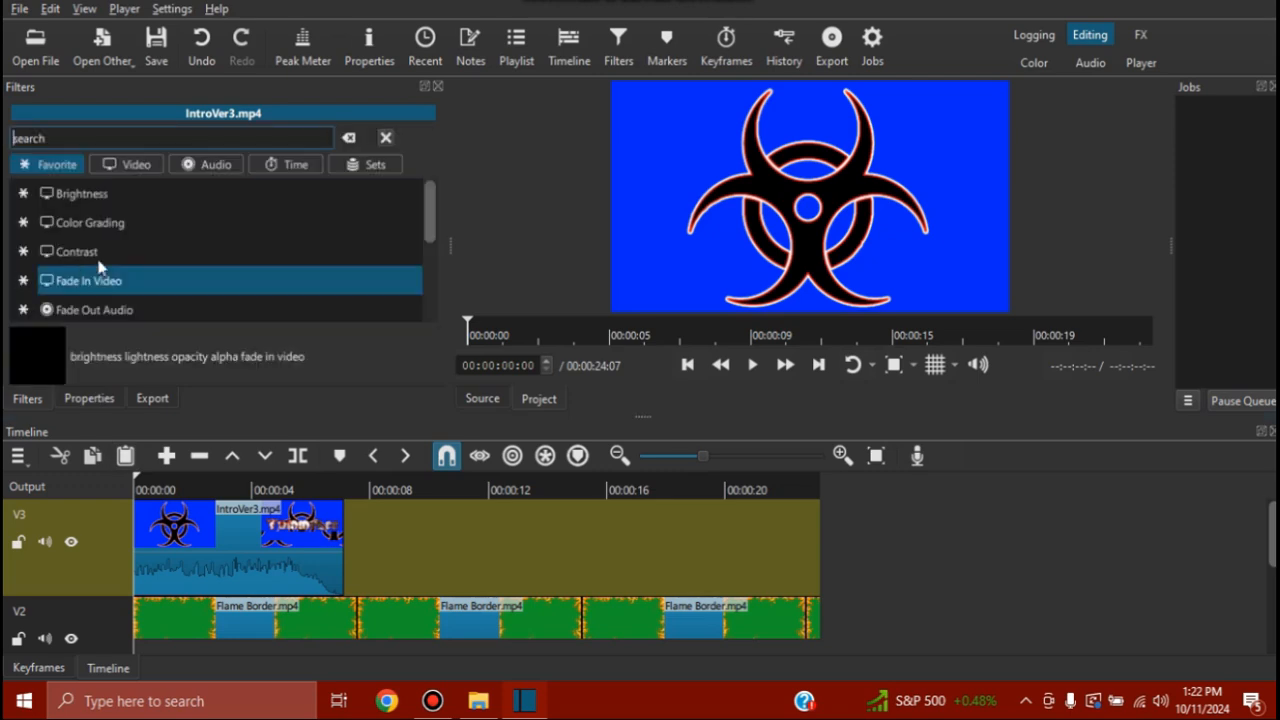
scroll(104, 256, down, 2)
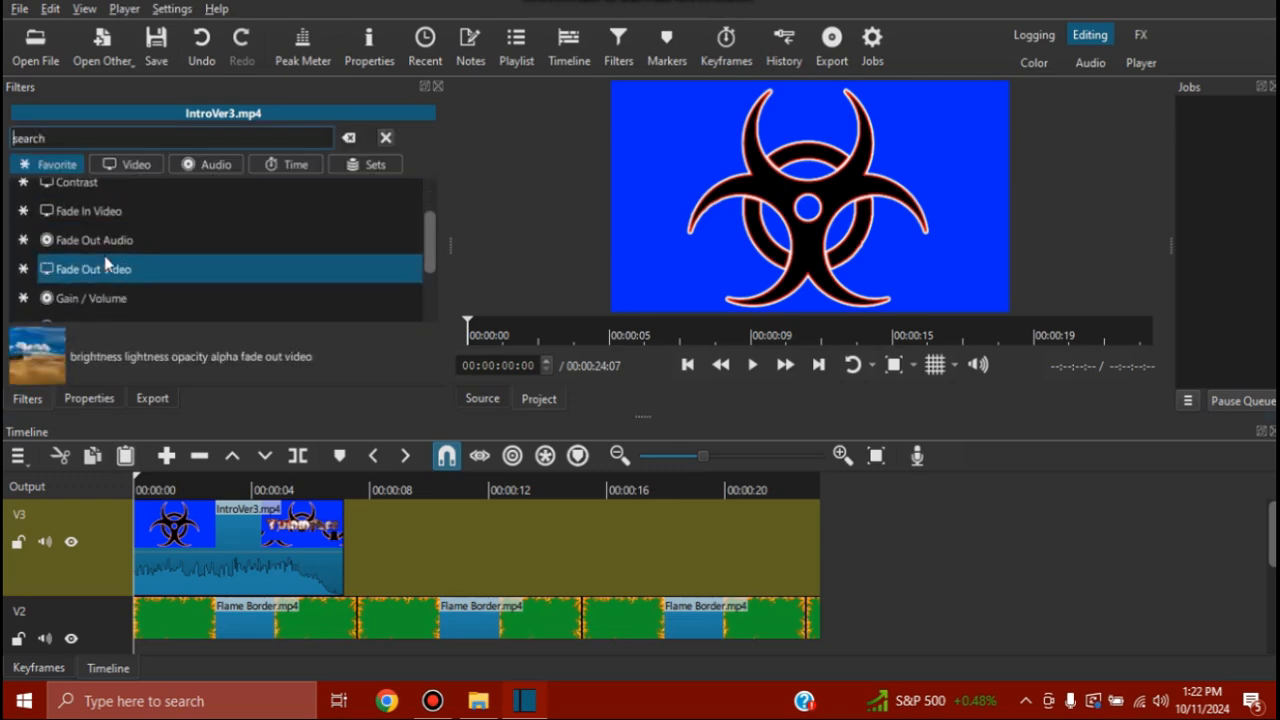
text(key)
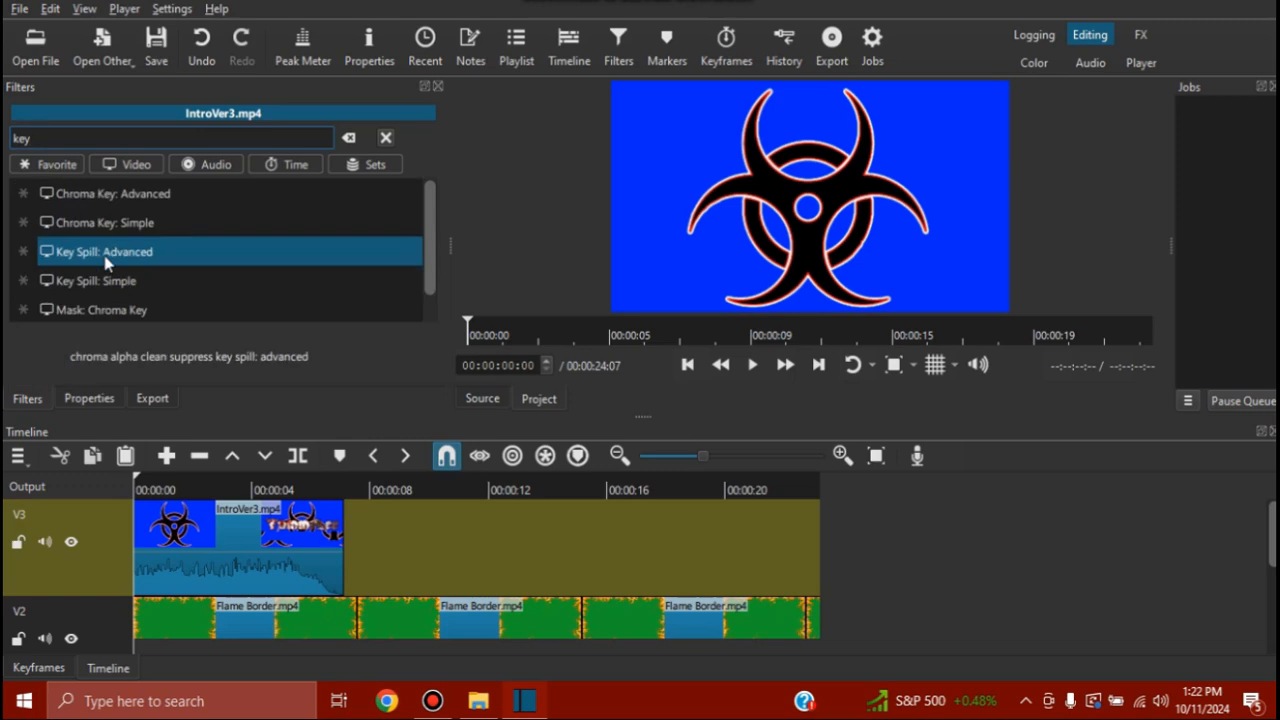
click(123, 234)
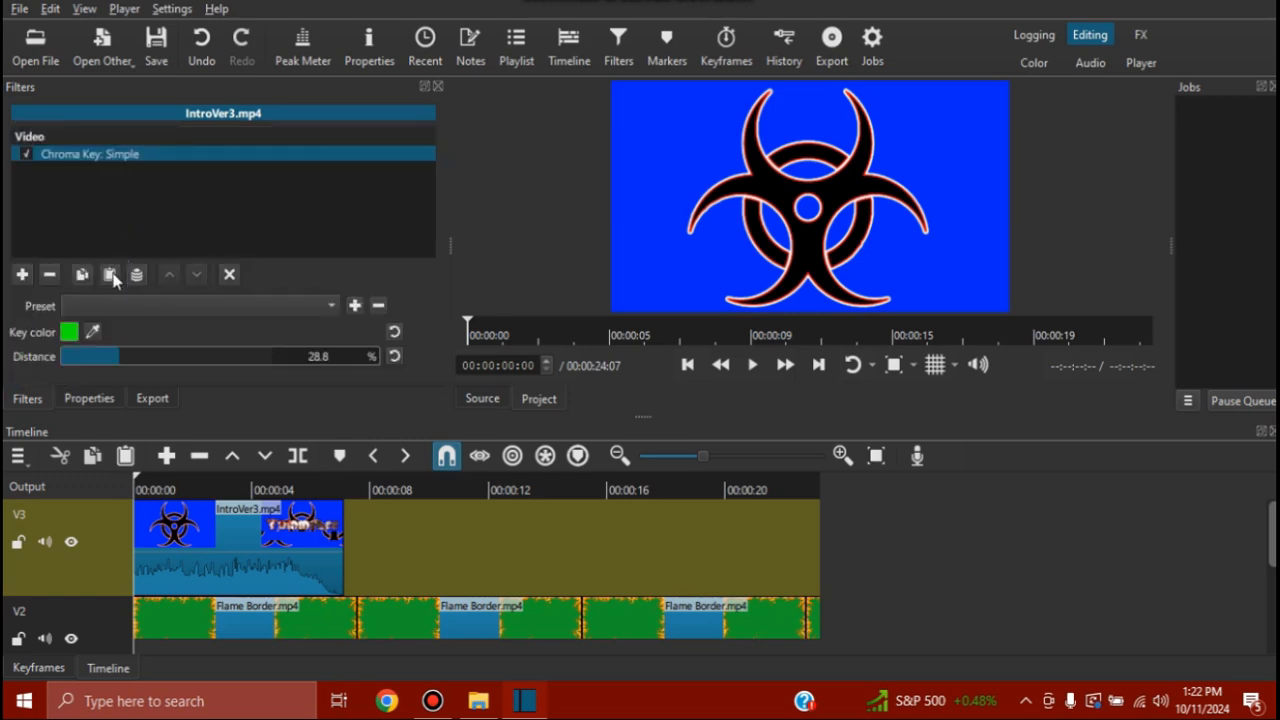
Sample the IntroVer3 clip's blue background as the key color and set the distance to 53.0%
click(92, 331)
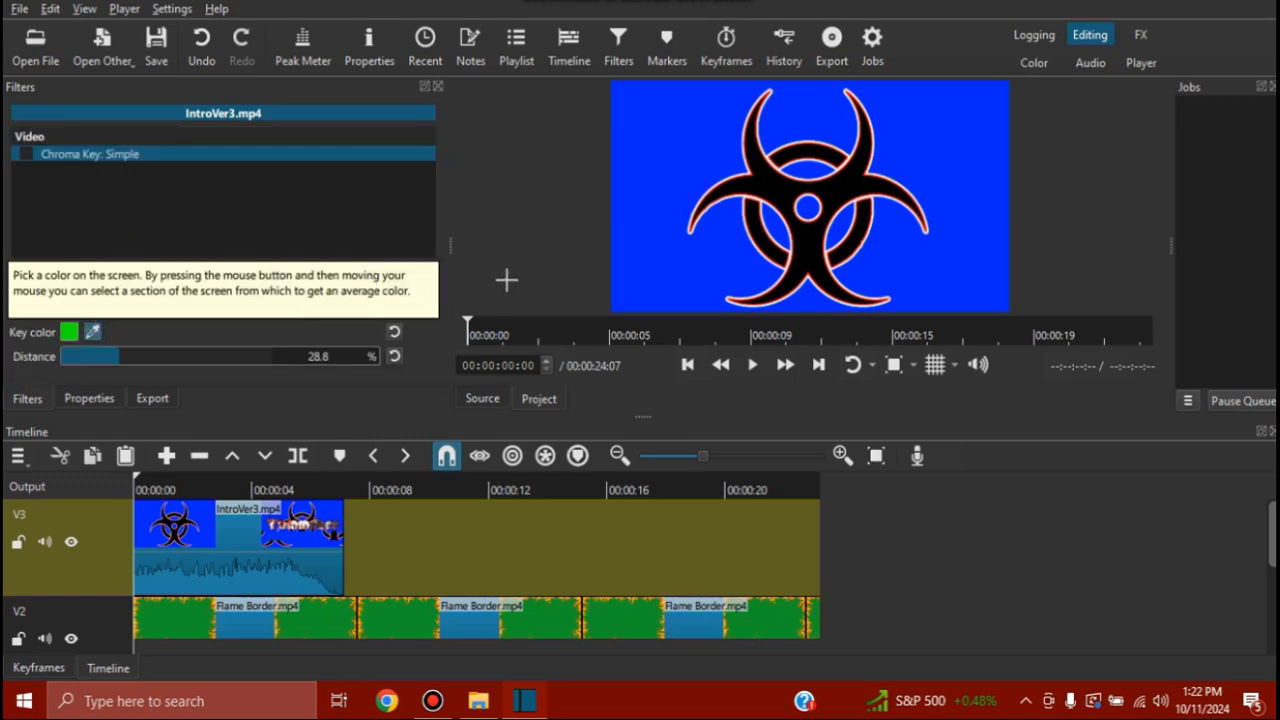
click(662, 183)
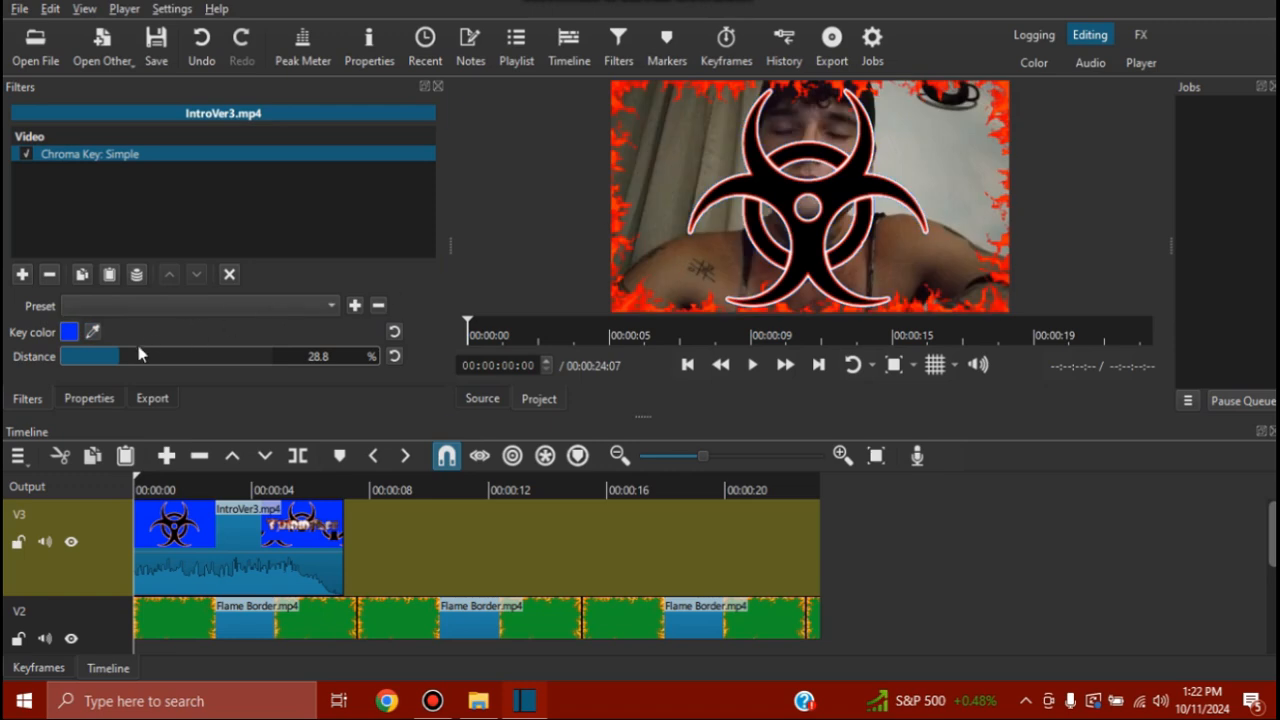
drag(138, 352, 173, 352)
Mute the V3 track, play the project to preview the keyed intro overlay, and check the timeline tracks
click(46, 541)
click(754, 366)
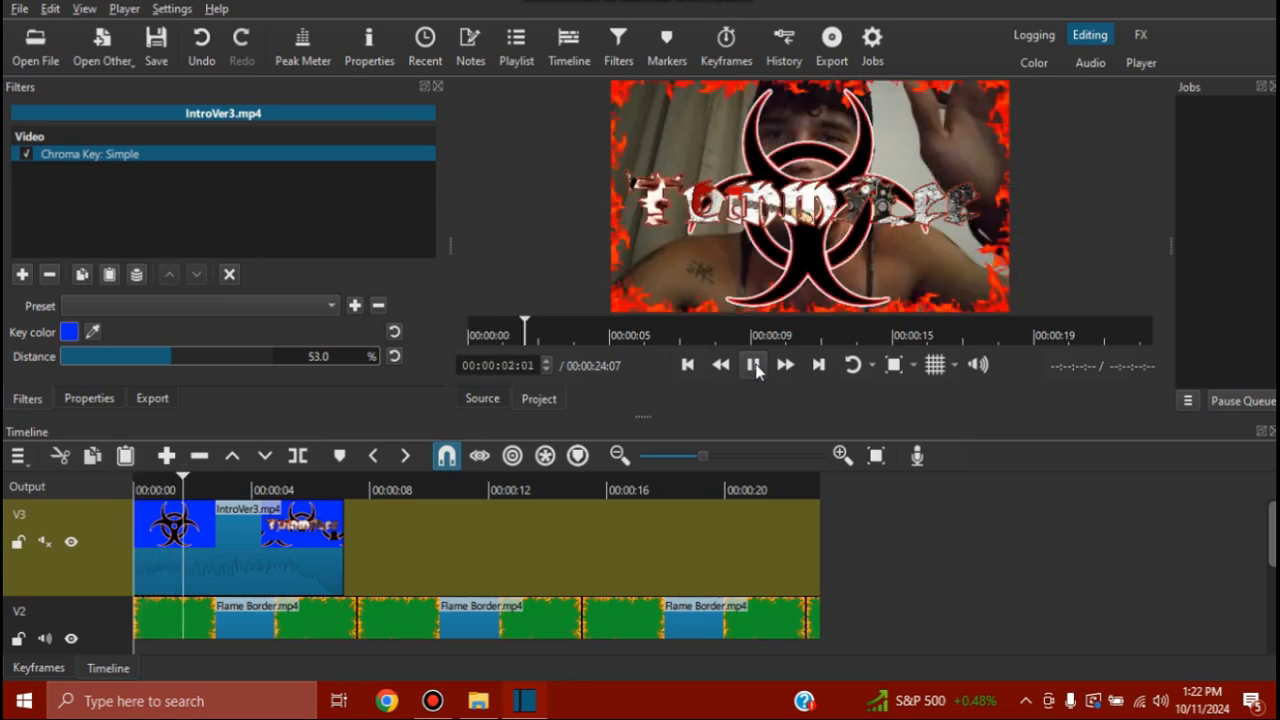
click(755, 367)
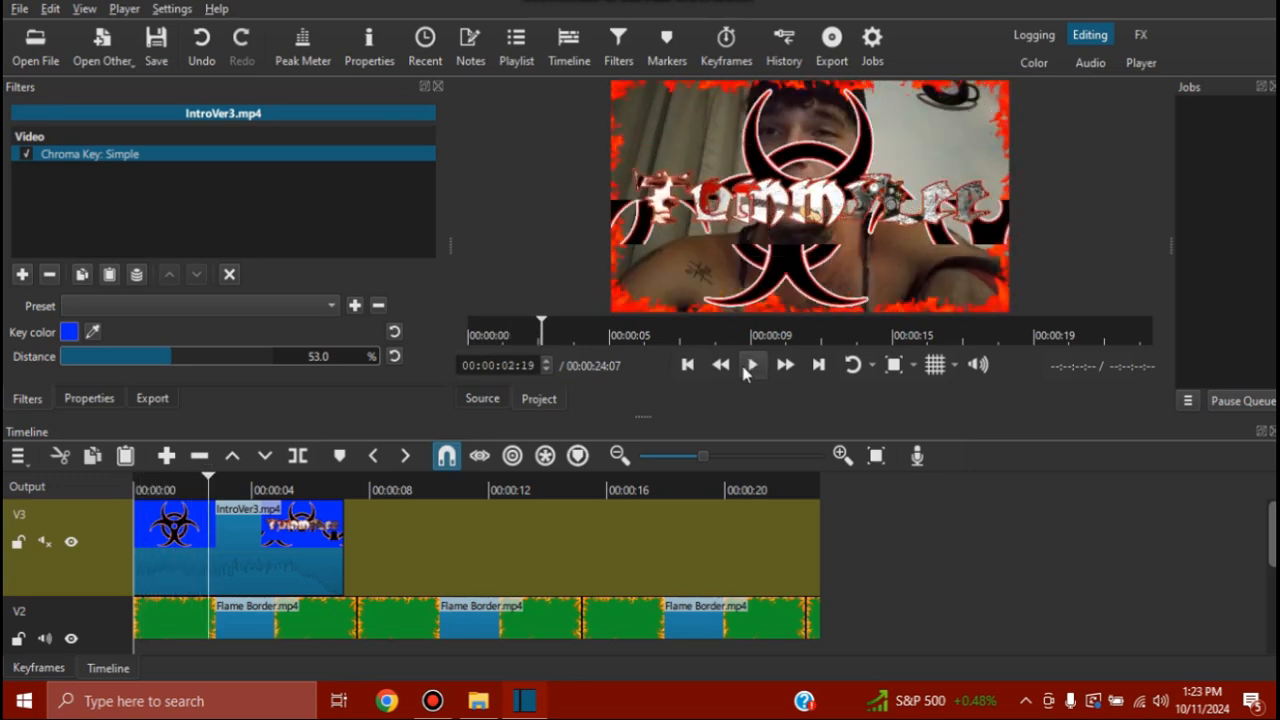
drag(1268, 585, 1266, 612)
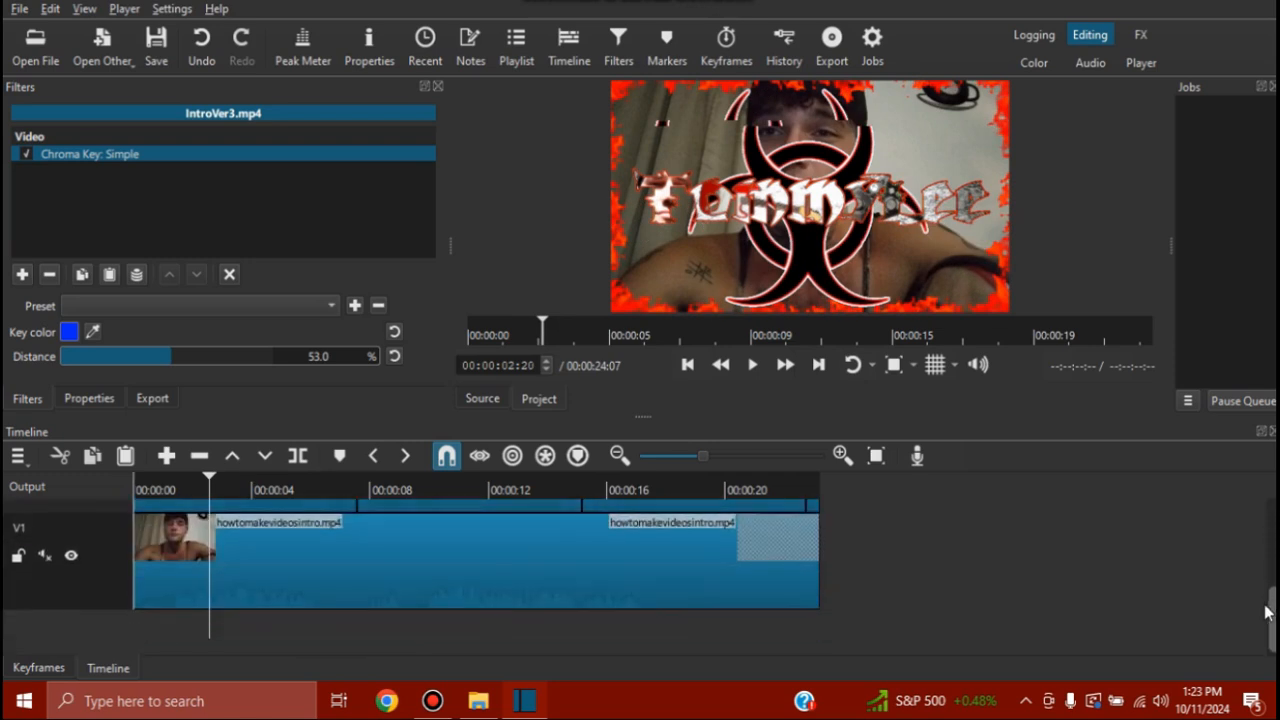
scroll(507, 519, up, 3)
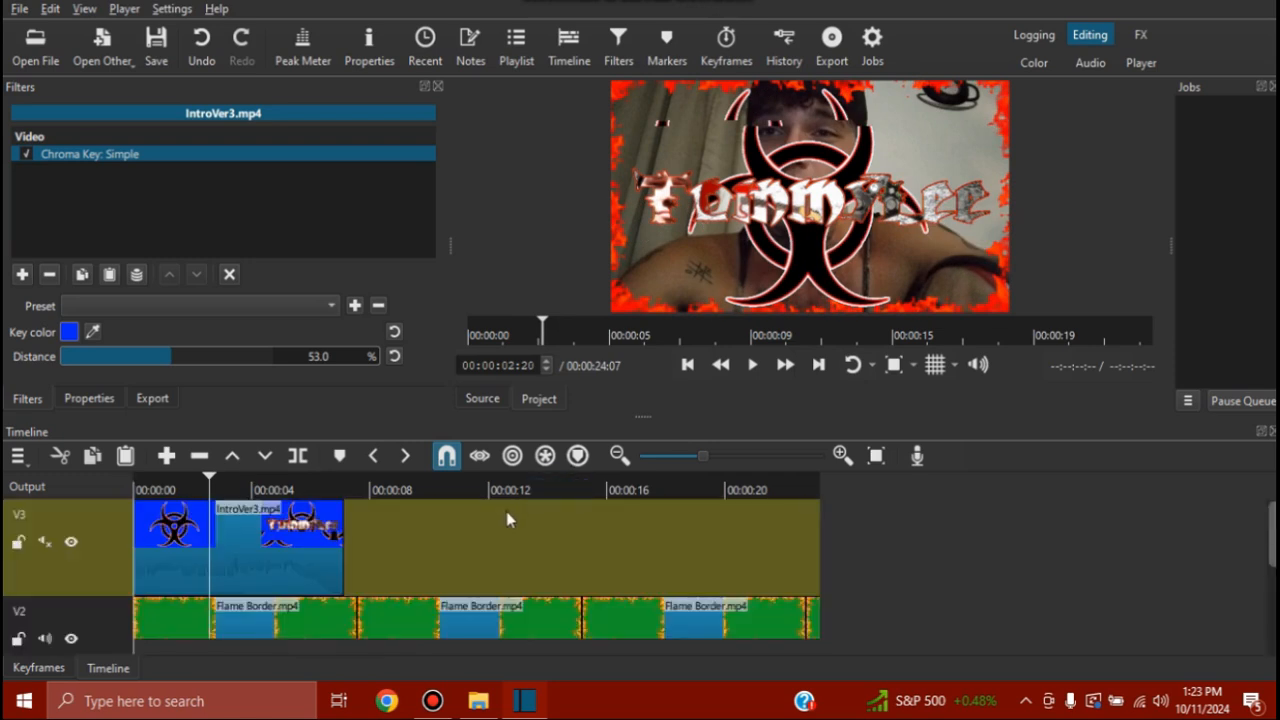